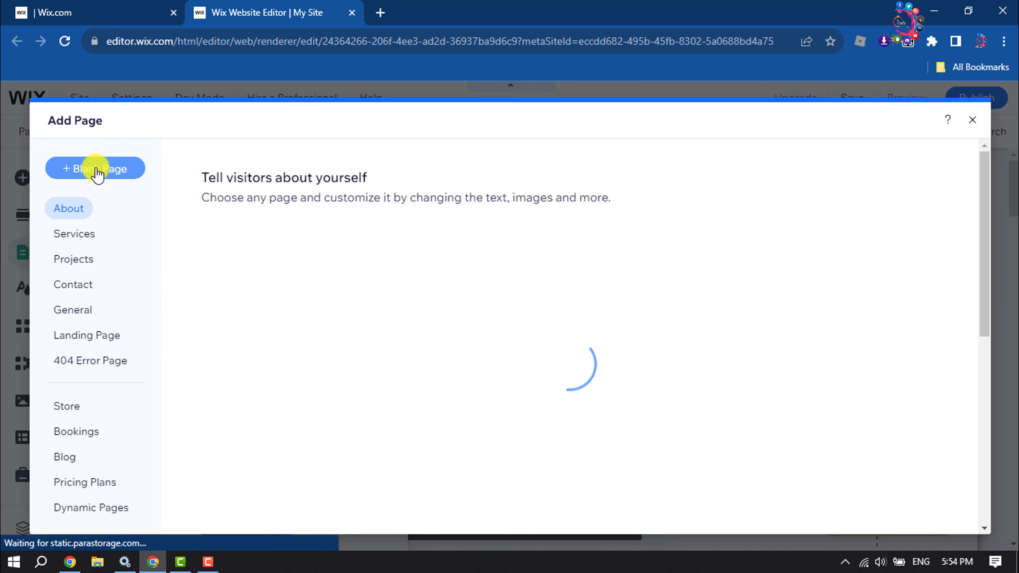
Add a new blank page to the site and name it Privacy Policy.
left_click(97, 168)
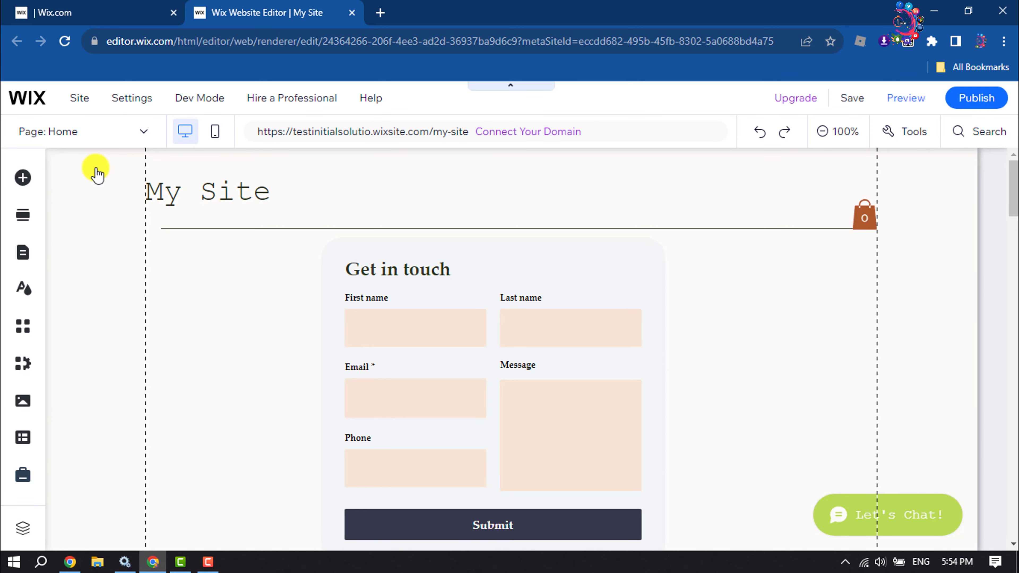
type("Privacy Policy")
key("Return")
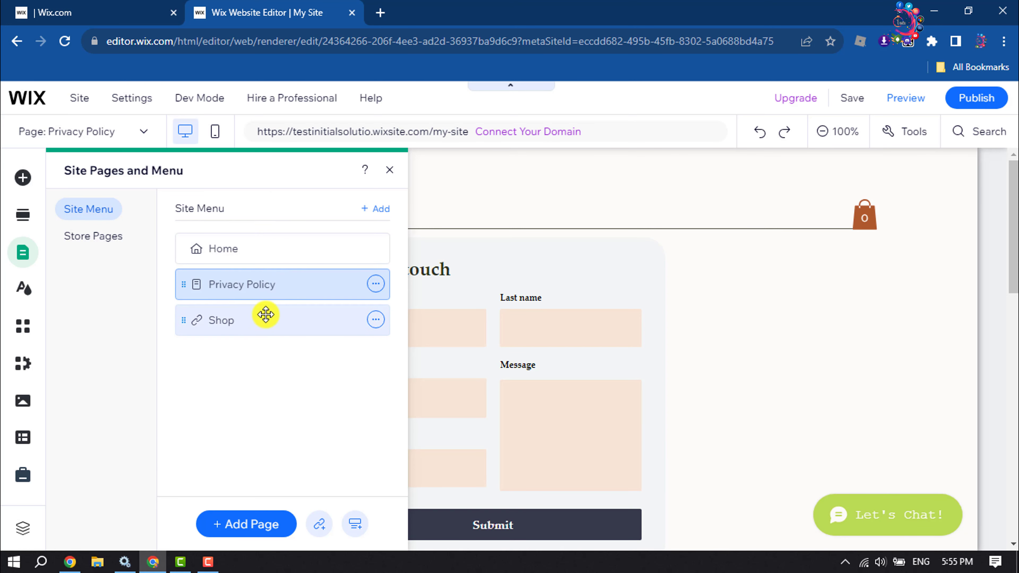
Hide the Privacy Policy page from the site menu in its page settings and close the pages list.
left_click(375, 283)
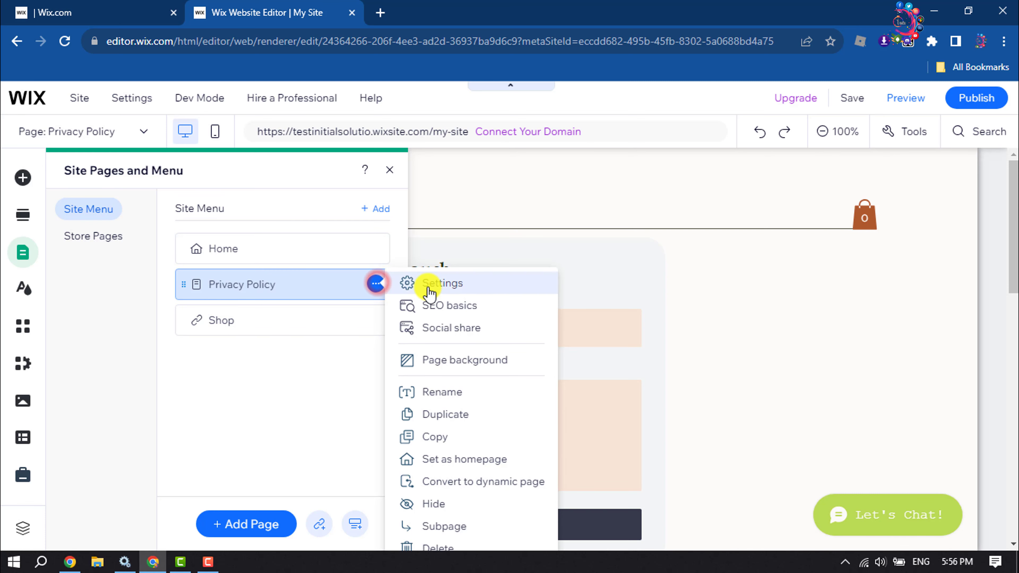
left_click(457, 294)
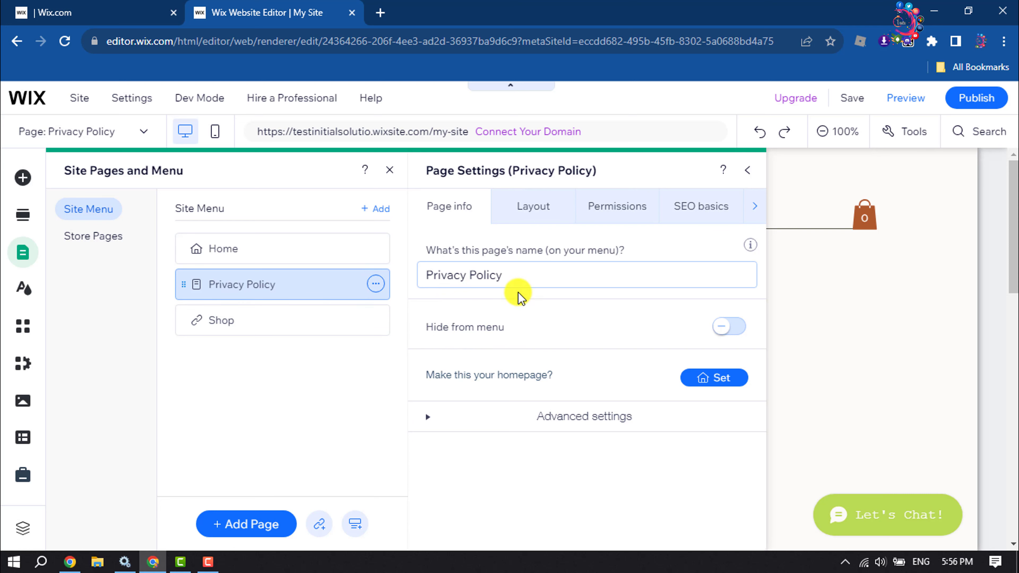
left_click(726, 329)
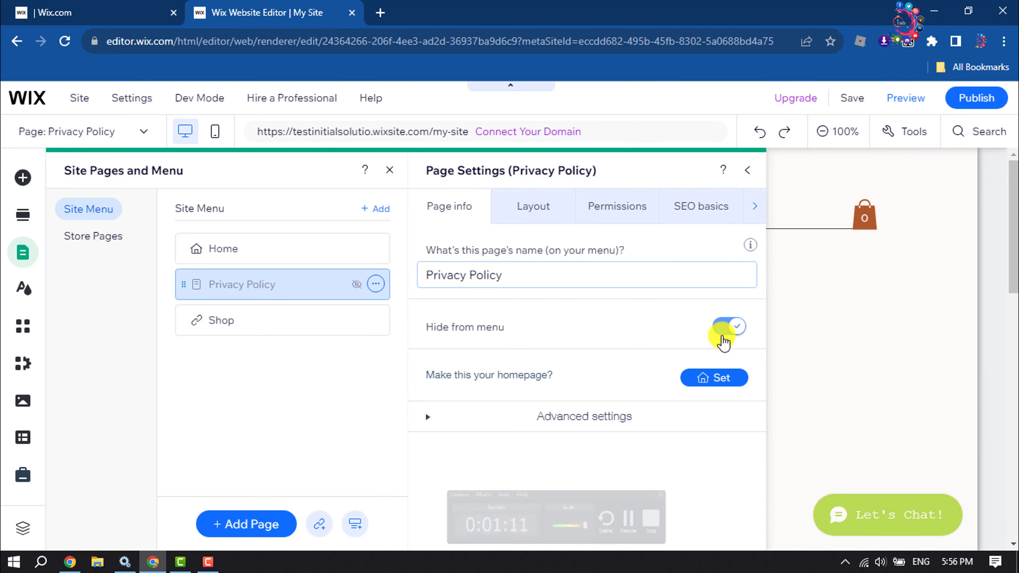
left_click(747, 170)
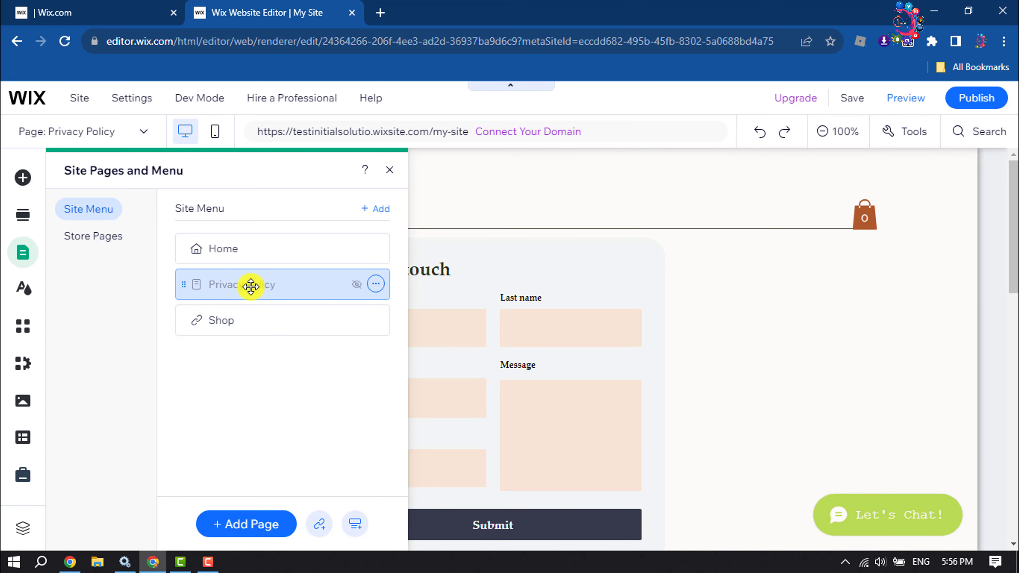
left_click(357, 283)
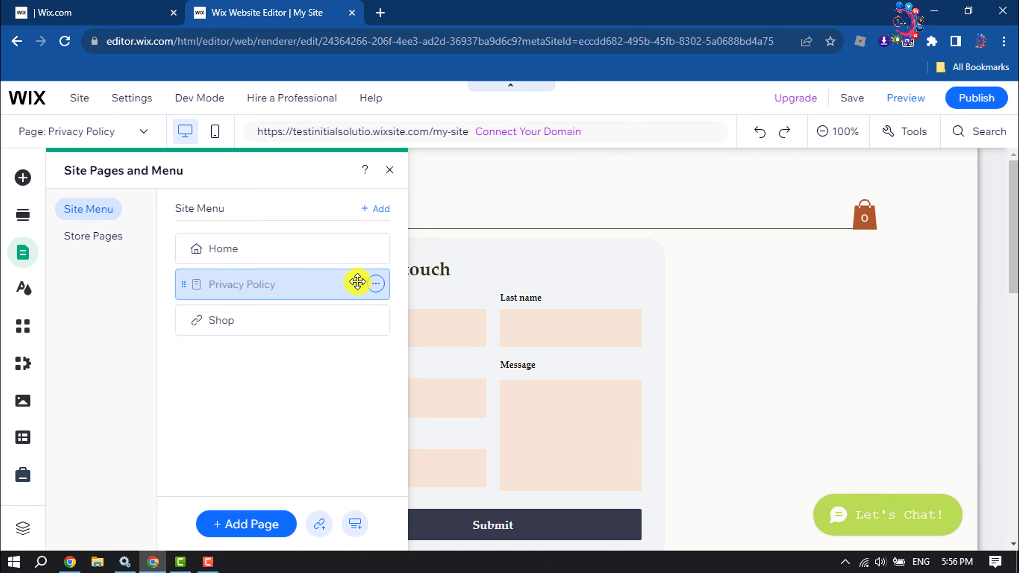
left_click(236, 287)
left_click(390, 169)
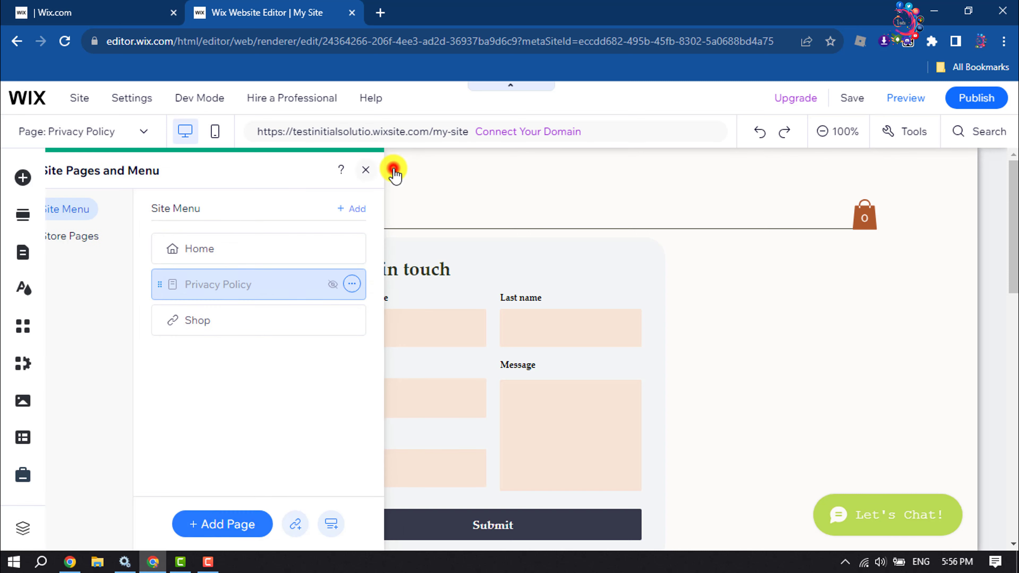
Add the Helvetica Light paragraph to the empty section of the Privacy Policy page and open its text for editing.
scroll(427, 257, "down", 15)
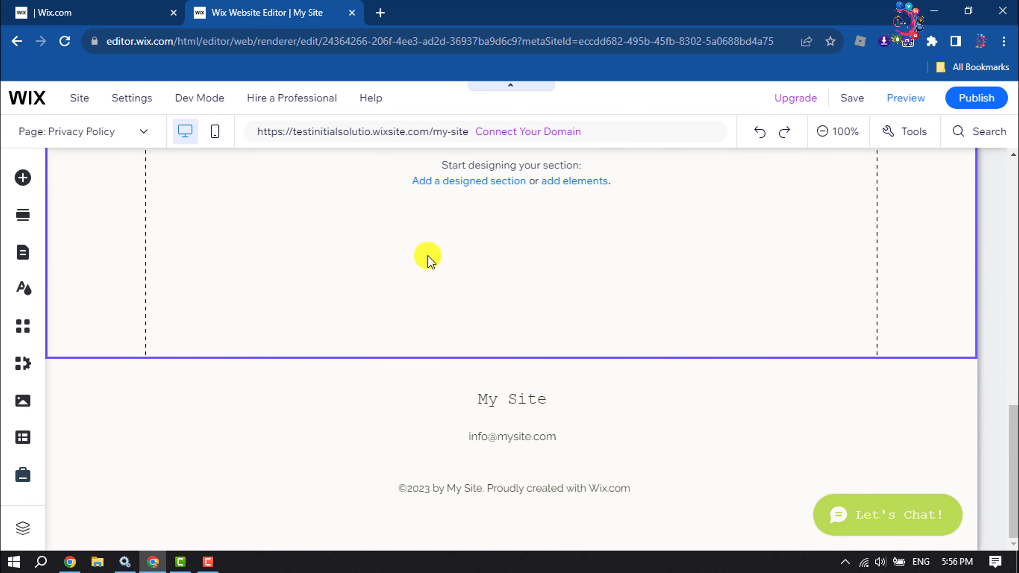
scroll(428, 257, "up", 3)
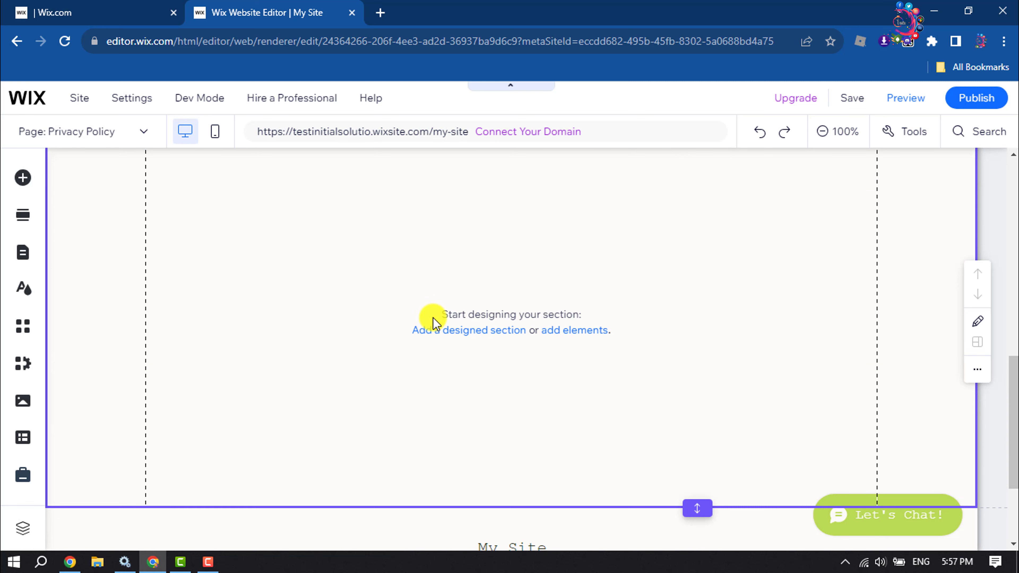
scroll(433, 318, "up", 2)
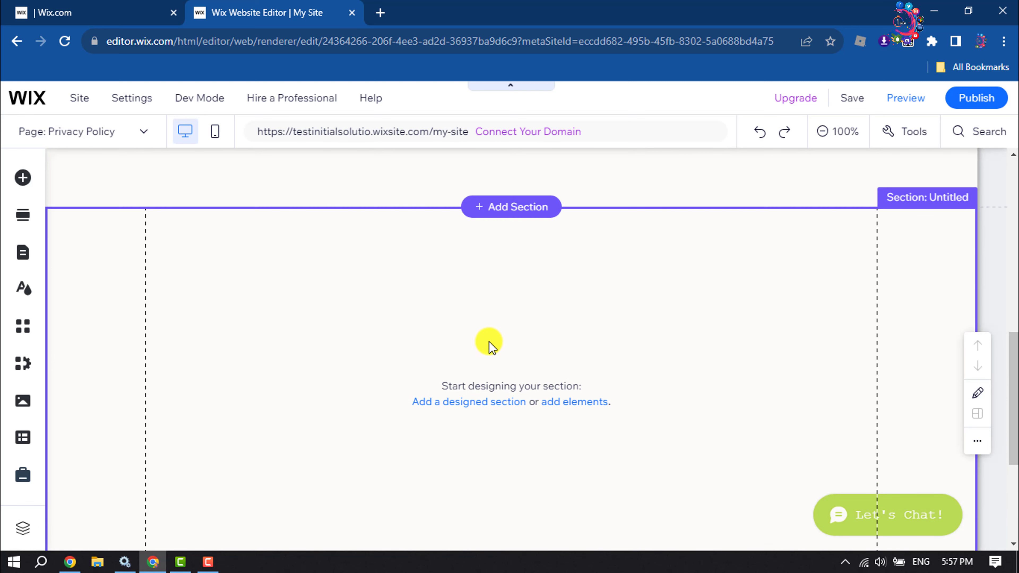
left_click(23, 179)
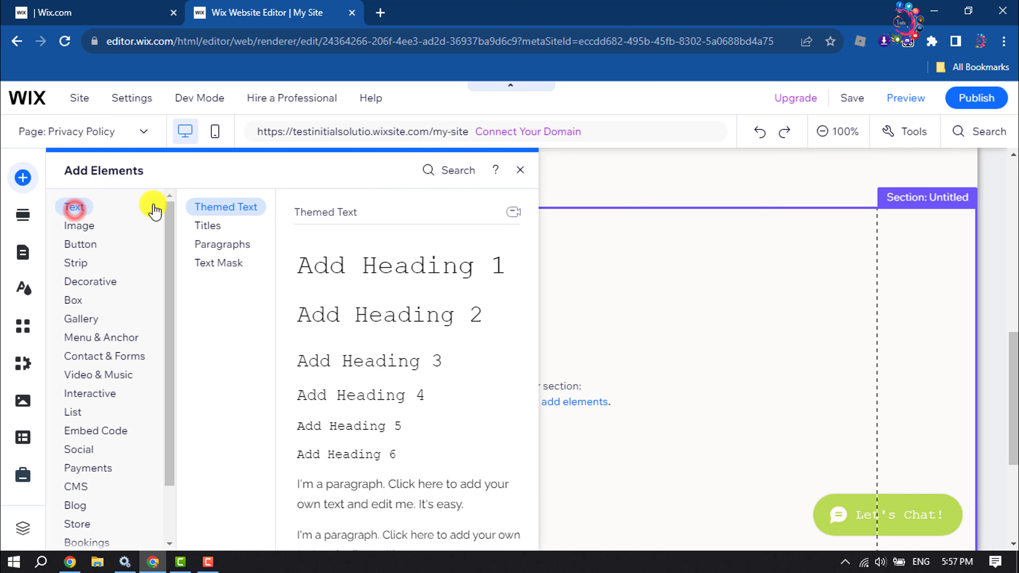
left_click(212, 243)
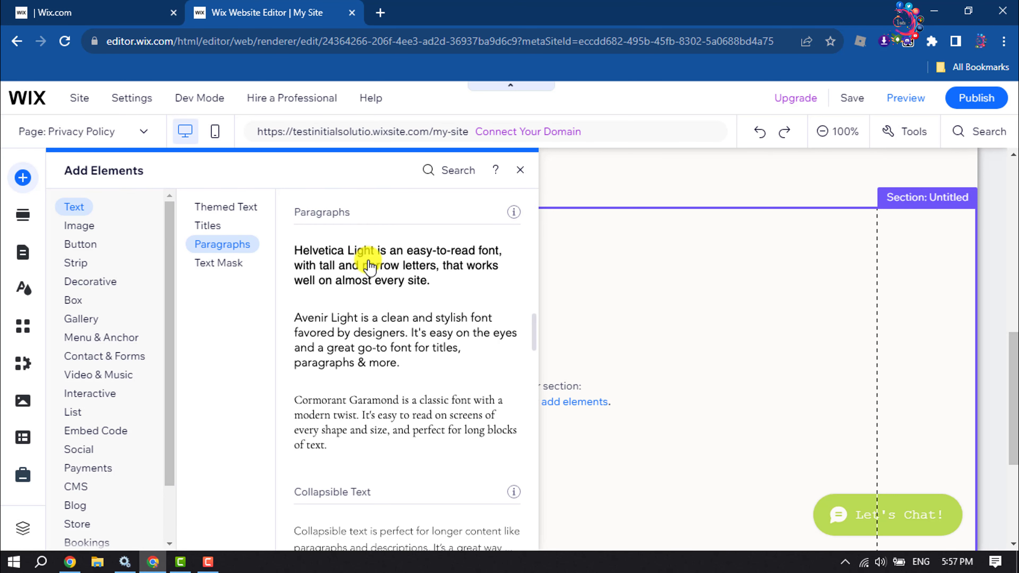
left_click(355, 261)
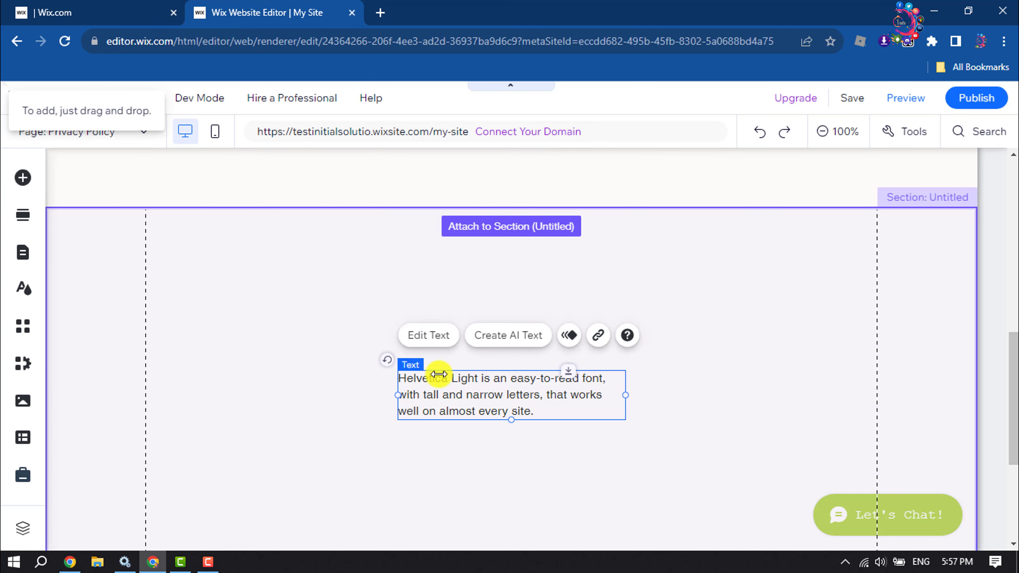
double_click(492, 401)
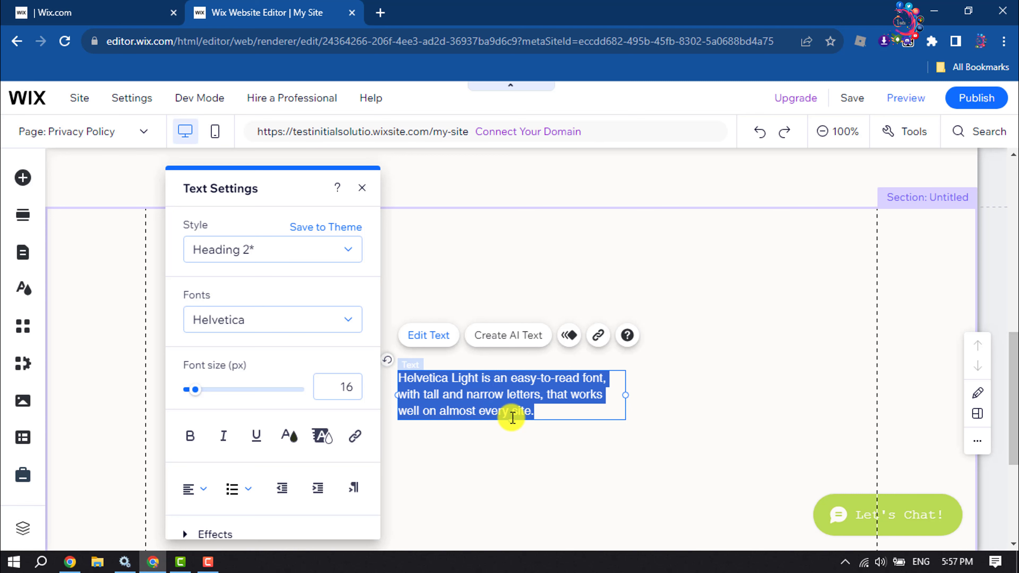
Search Google for "privacy policy generator" in a new browser tab and open the privacypolicygenerator.info site.
key("ctrl+t")
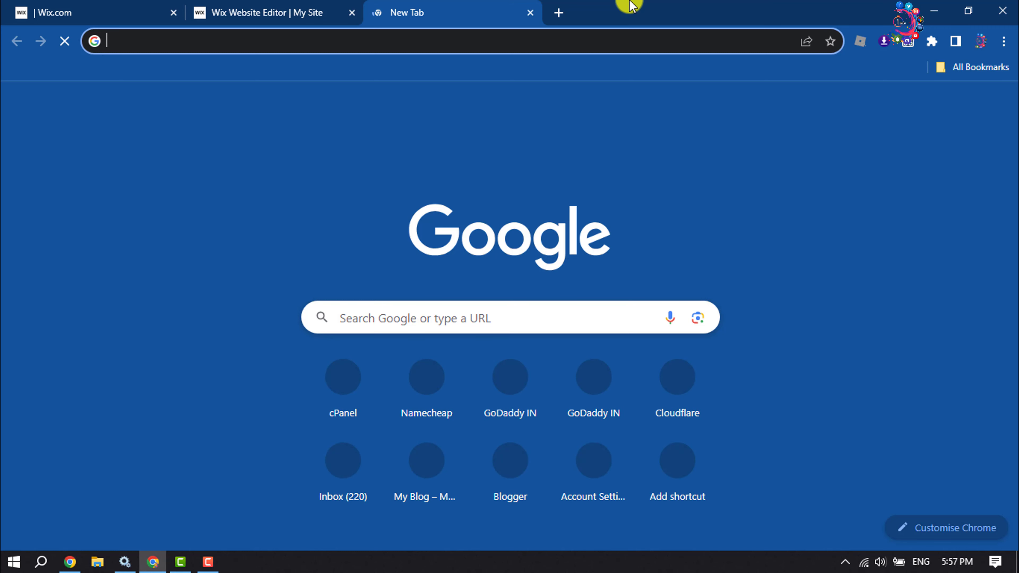
type("privacy policy")
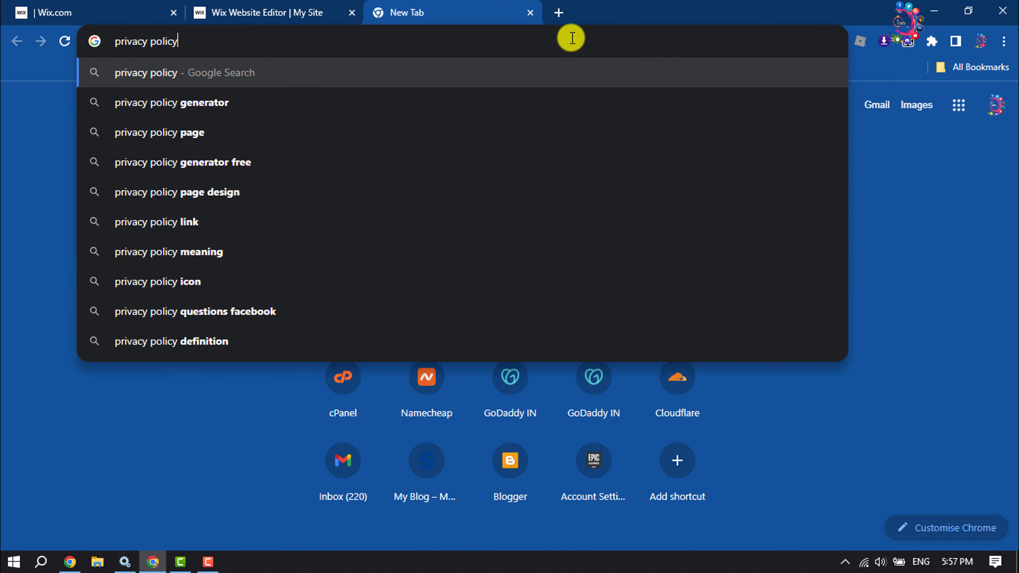
left_click(151, 105)
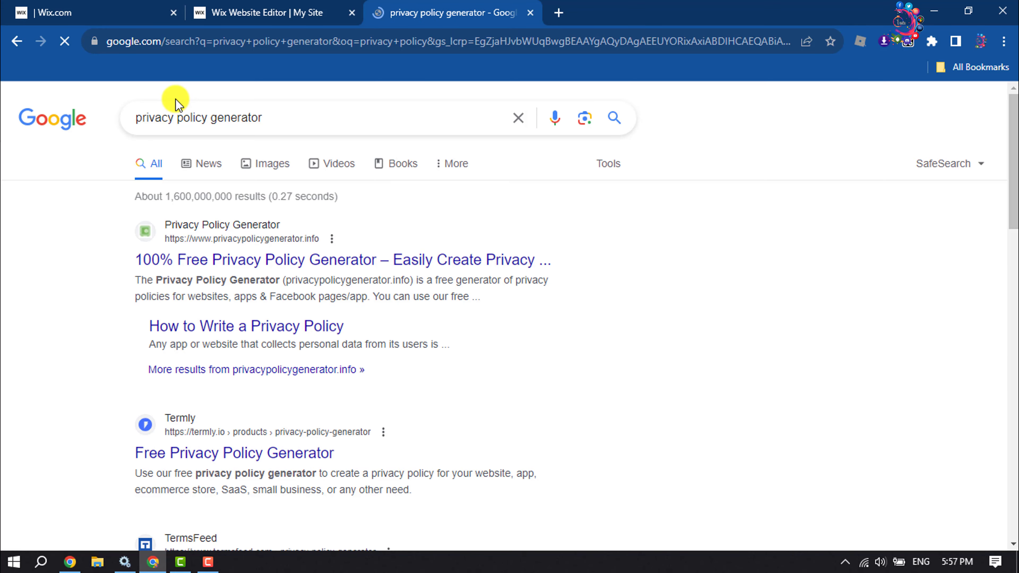
scroll(223, 377, "down", 5)
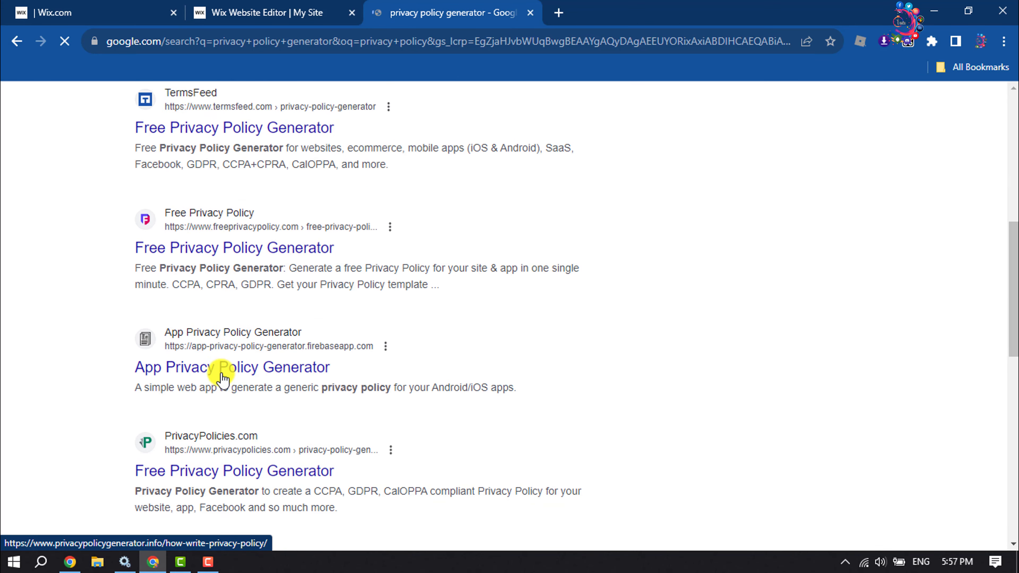
scroll(225, 366, "up", 5)
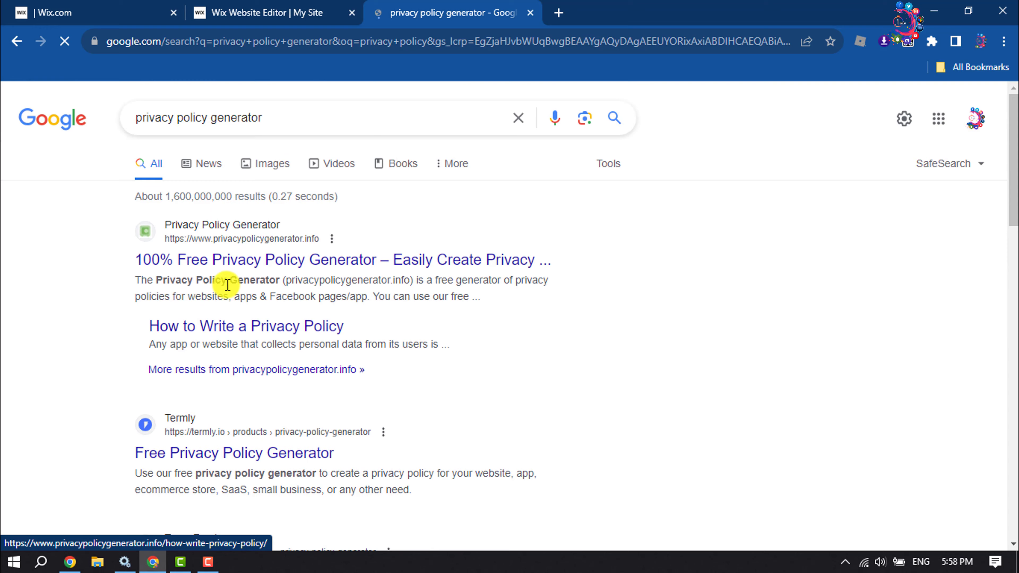
left_click(250, 261)
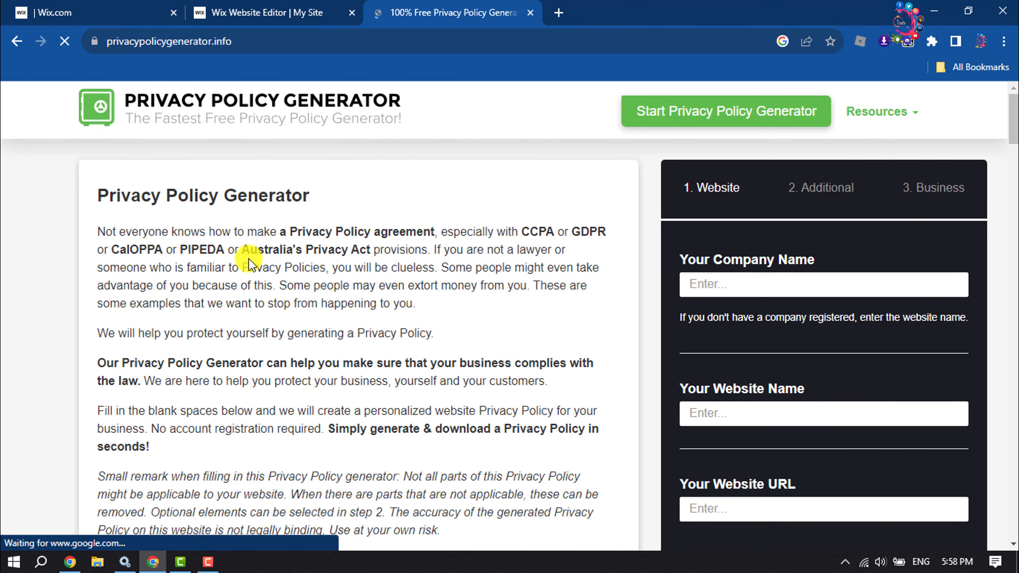
Copy the sample policy text from "At Website Name" through the first two CCPA request paragraphs of the policy preview.
scroll(250, 263, "down", 15)
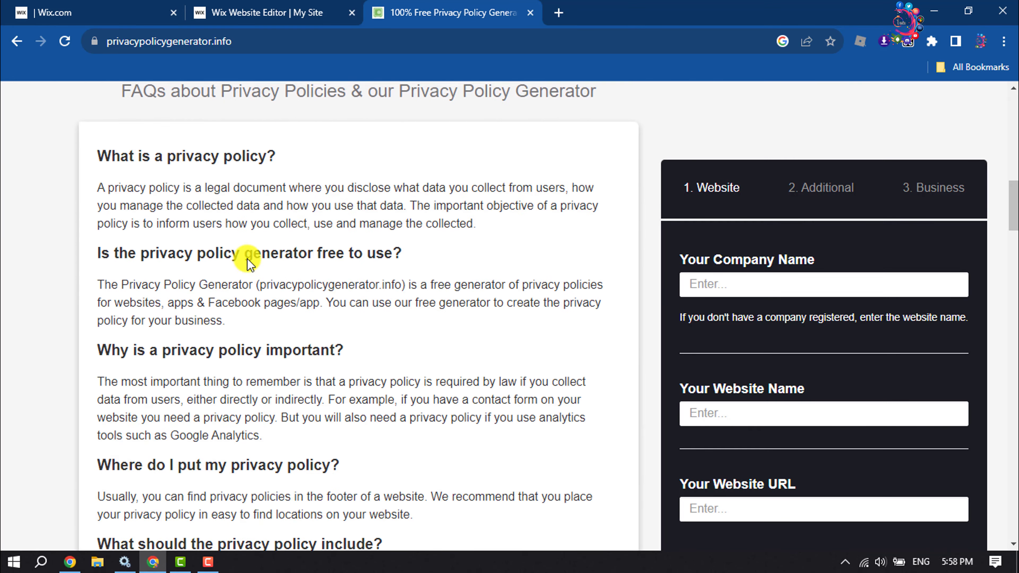
scroll(249, 263, "up", 8)
scroll(228, 277, "down", 20)
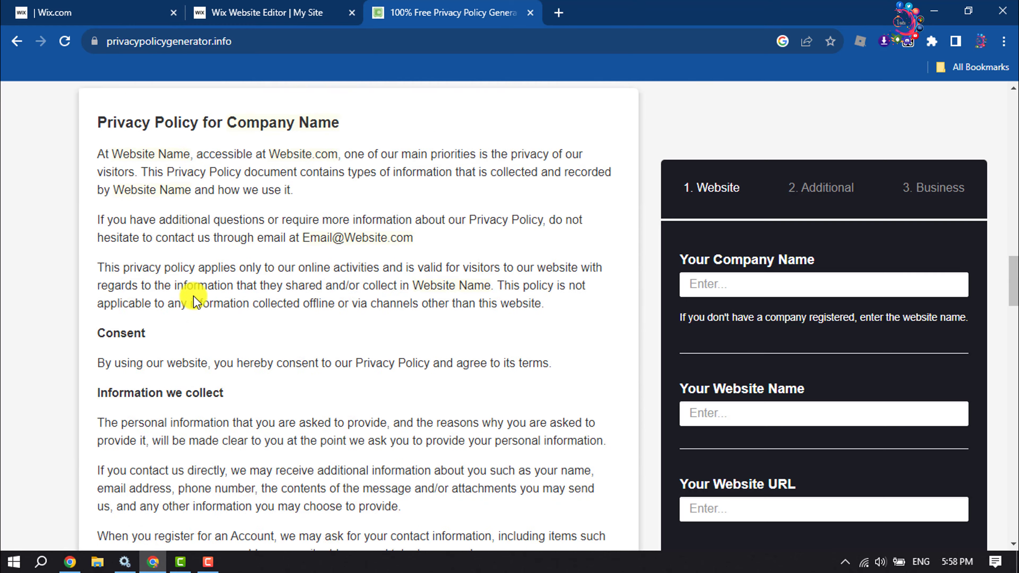
scroll(195, 297, "down", 5)
scroll(168, 248, "up", 6)
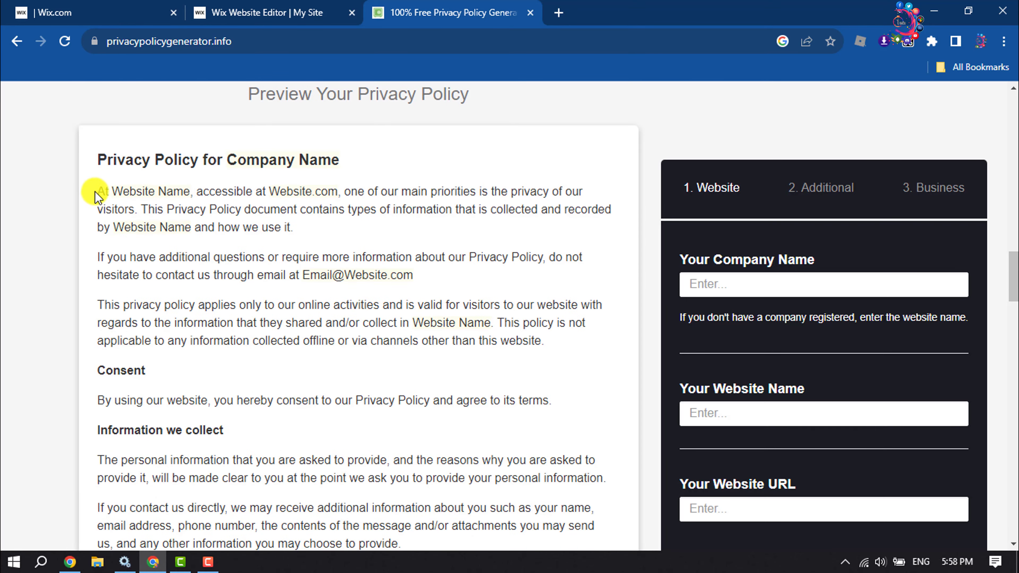
left_click_drag(101, 191, 370, 440)
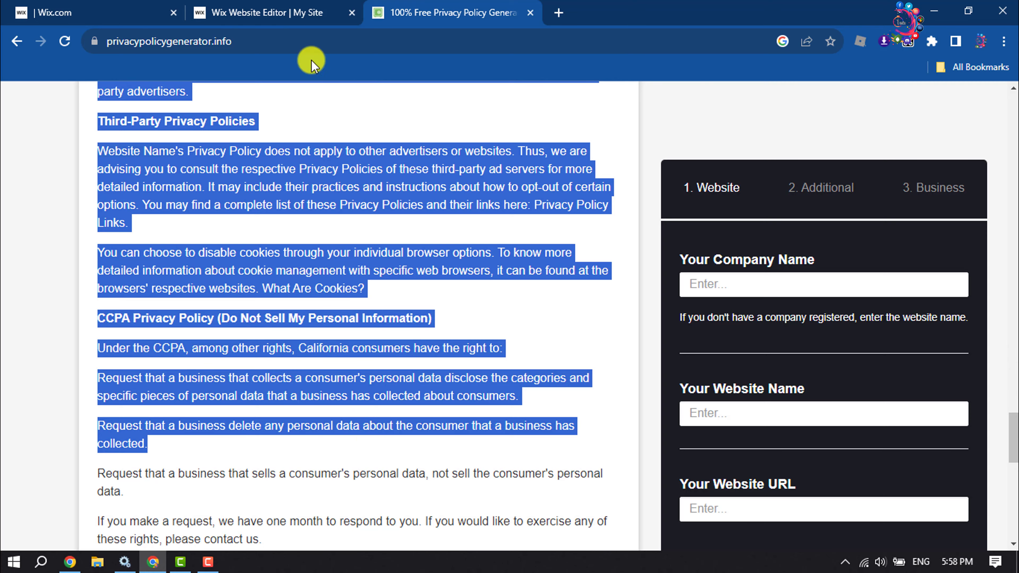
Return to the Wix editor and replace the placeholder paragraph text with the copied privacy policy text.
left_click(269, 13)
left_click(466, 397)
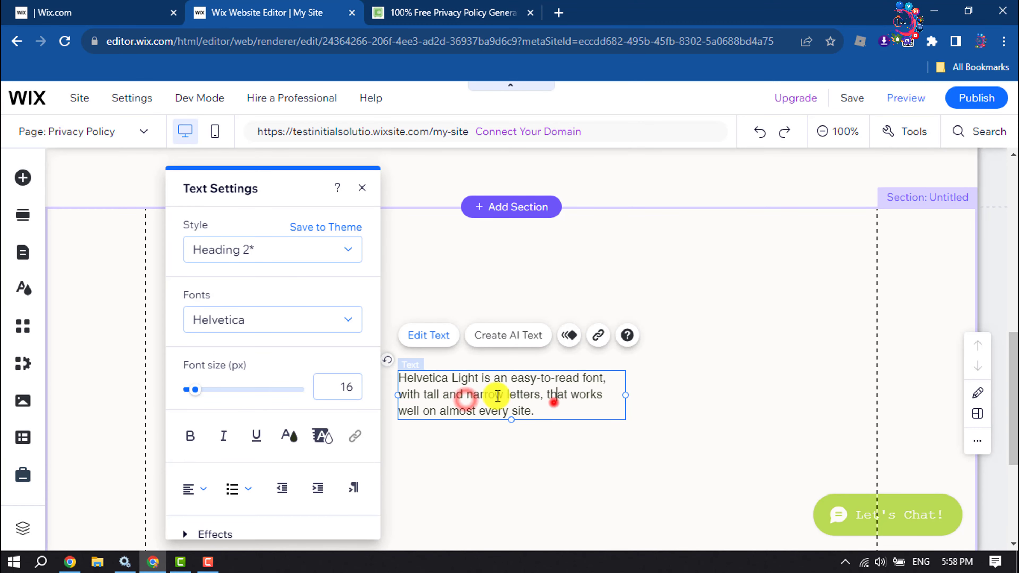
left_click_drag(553, 403, 321, 348)
key("ctrl+v")
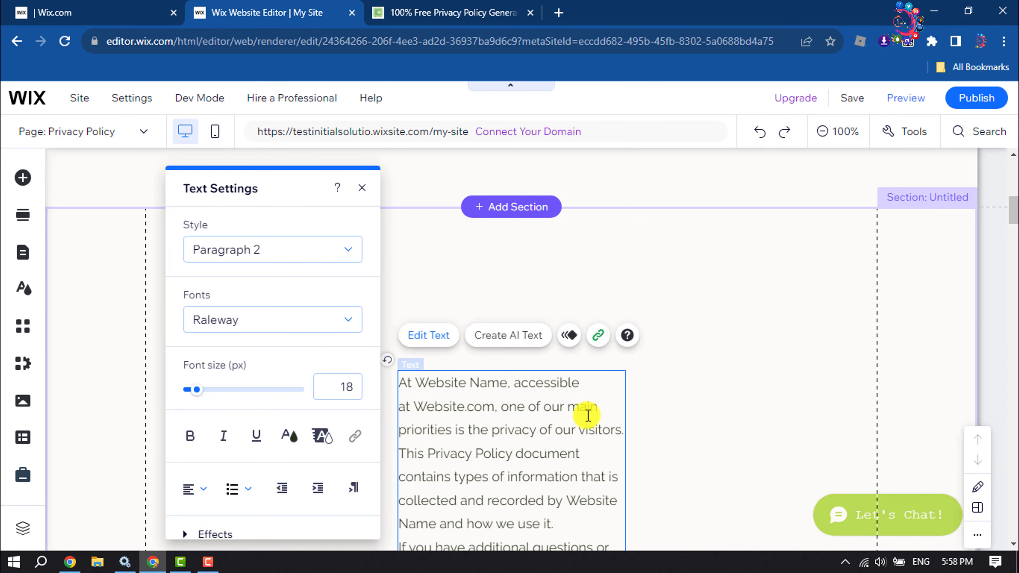
Widen the policy text box on both sides to about 975 px so it spans the page's gridlines.
scroll(626, 427, "down", 1)
scroll(626, 427, "down", 2)
left_click_drag(638, 353, 876, 360)
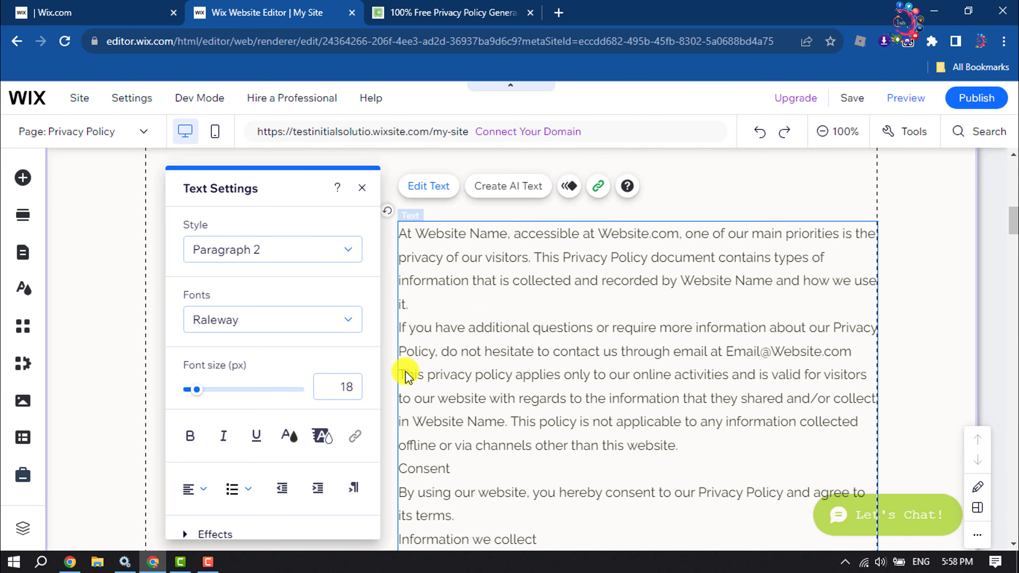
left_click(360, 188)
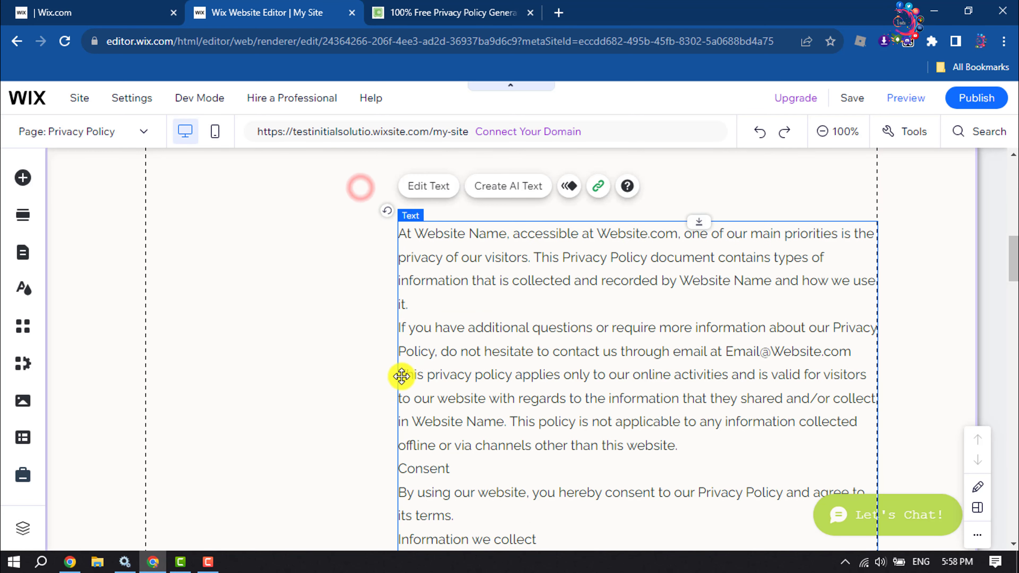
left_click_drag(398, 379, 147, 369)
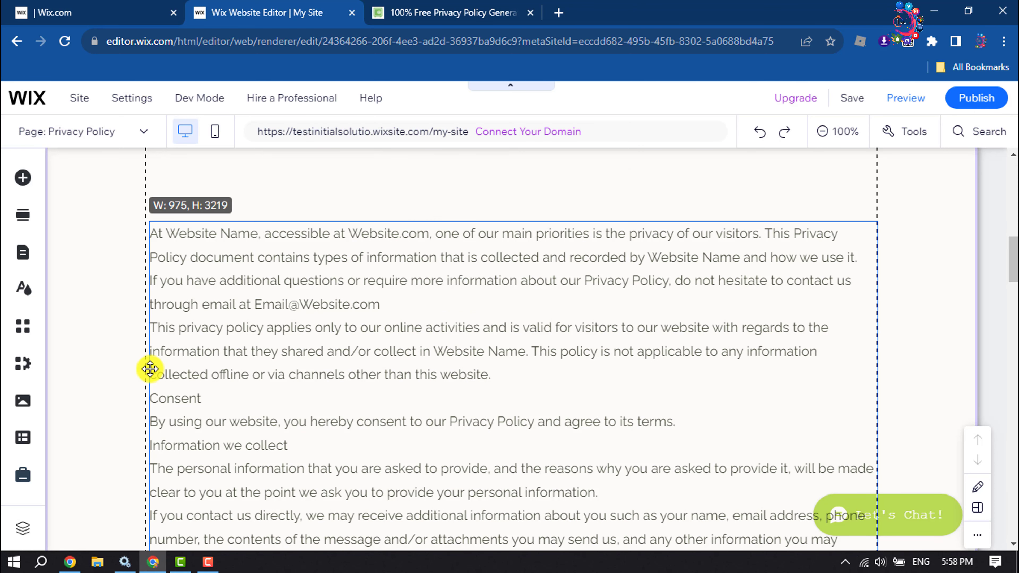
Add a Big Title text above the start of the policy text, aligned with its left edge, reading "Privacy Policy".
left_click(22, 179)
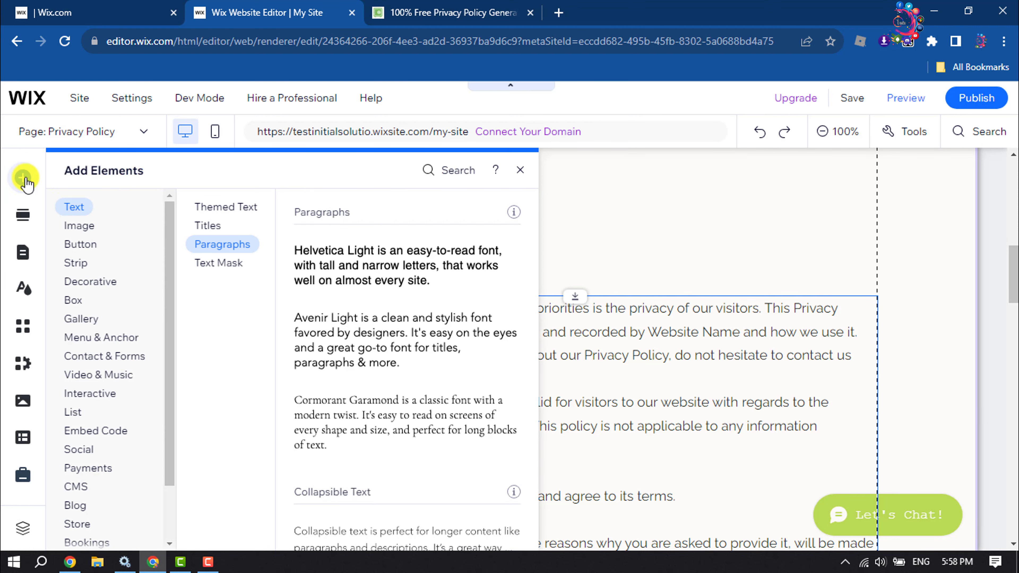
left_click(209, 225)
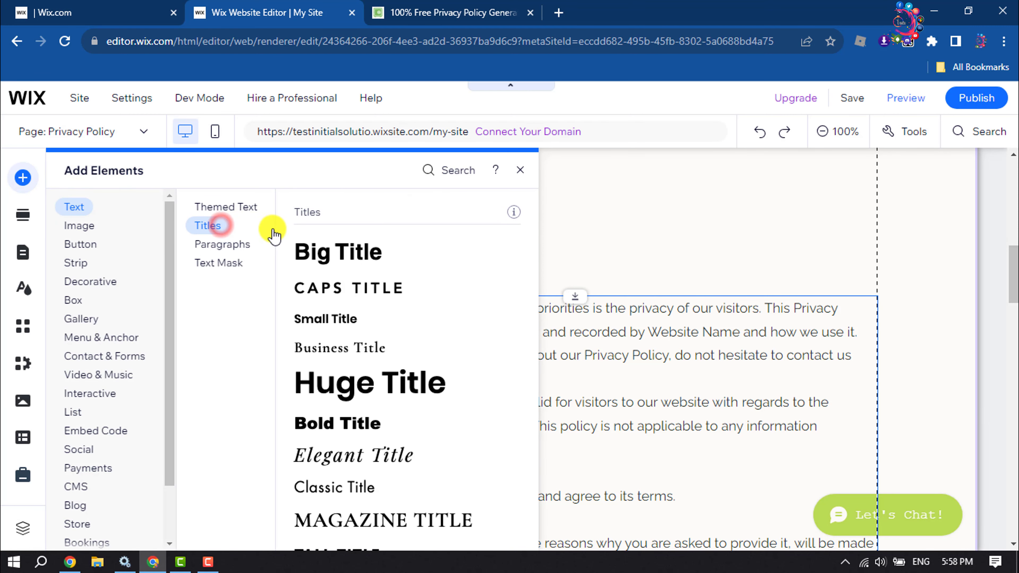
left_click(318, 249)
left_click_drag(433, 346, 161, 256)
double_click(187, 254)
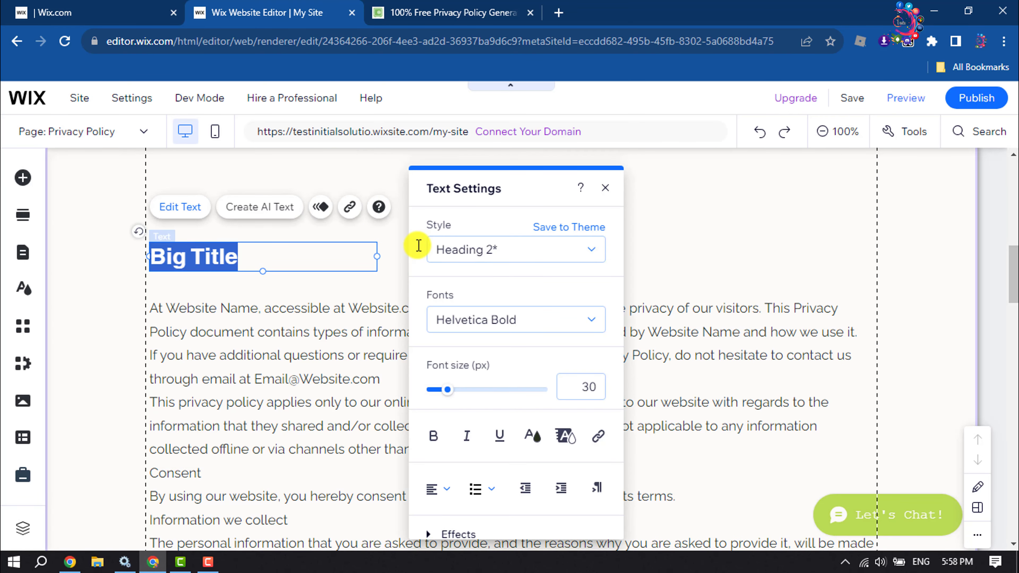
type("Privacy Policy")
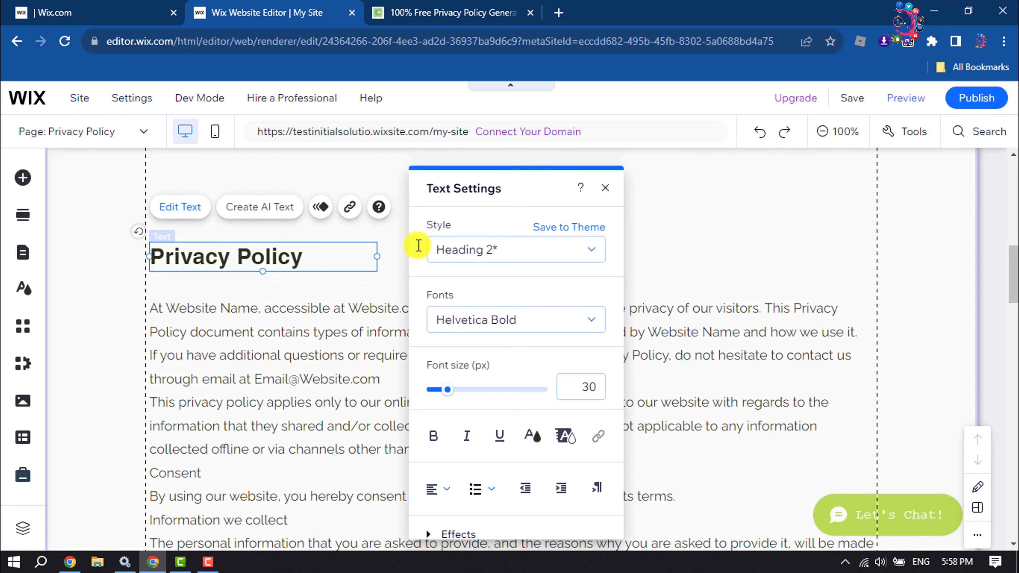
left_click(278, 380)
scroll(277, 380, "down", 10)
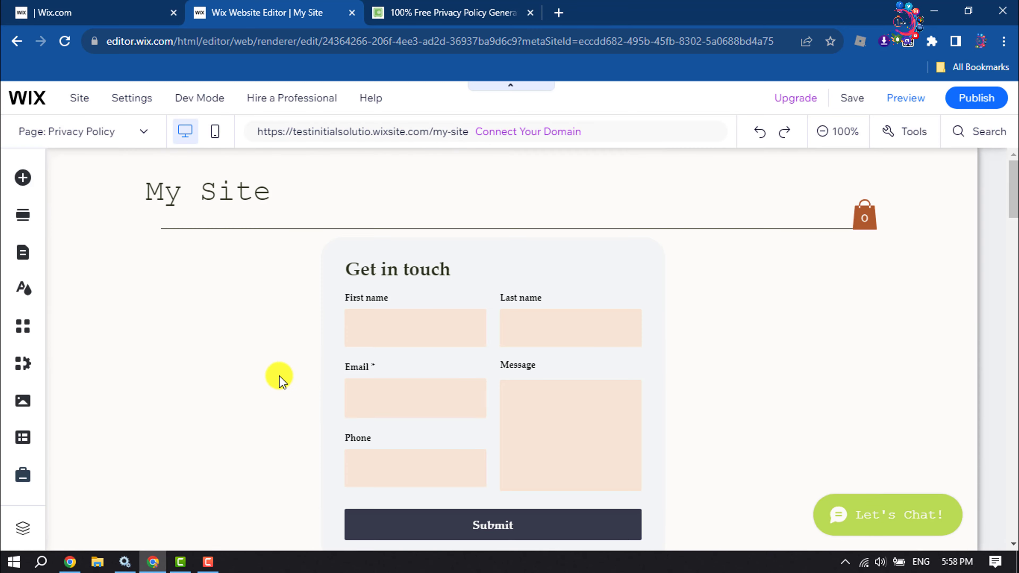
scroll(310, 394, "down", 9)
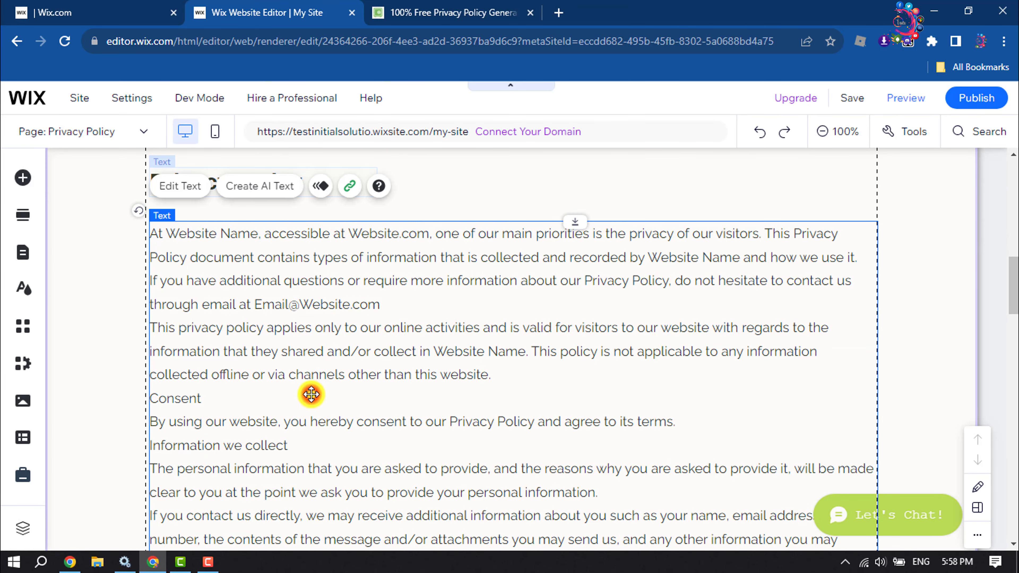
left_click(311, 394)
scroll(333, 344, "up", 2)
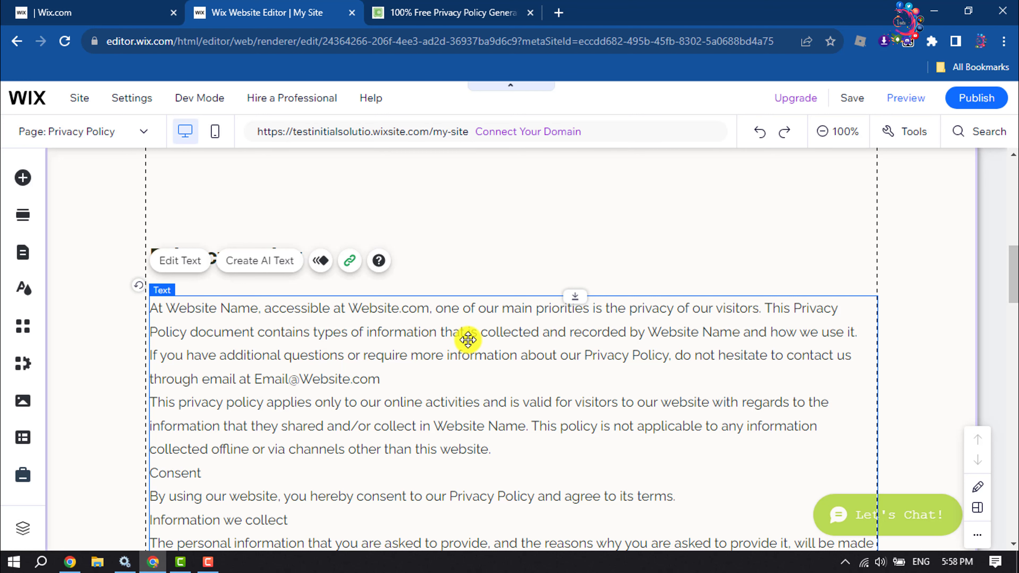
scroll(468, 339, "up", 2)
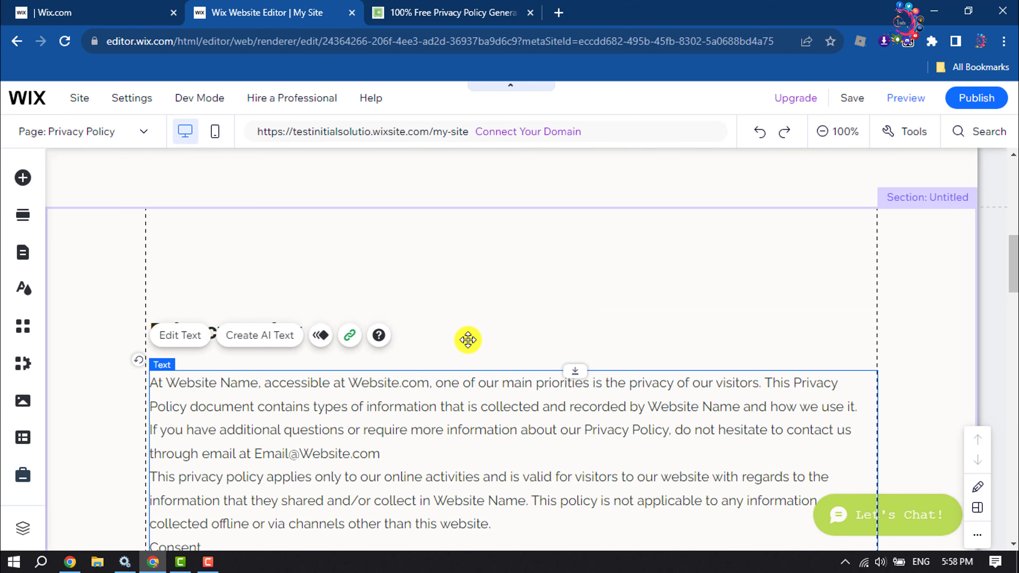
Switch the editor from the Privacy Policy page to the Home page and select its footer.
left_click(24, 253)
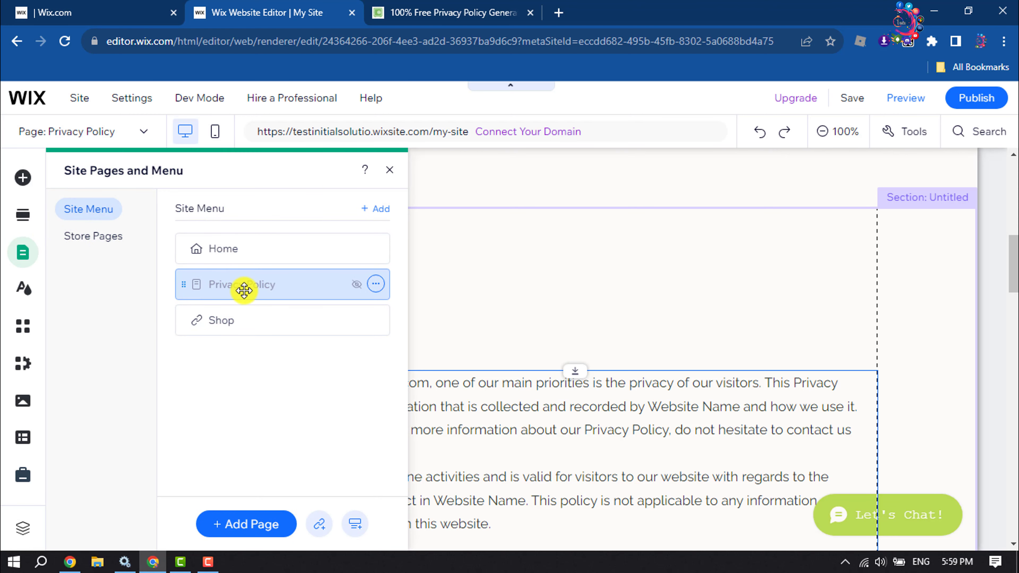
left_click(219, 247)
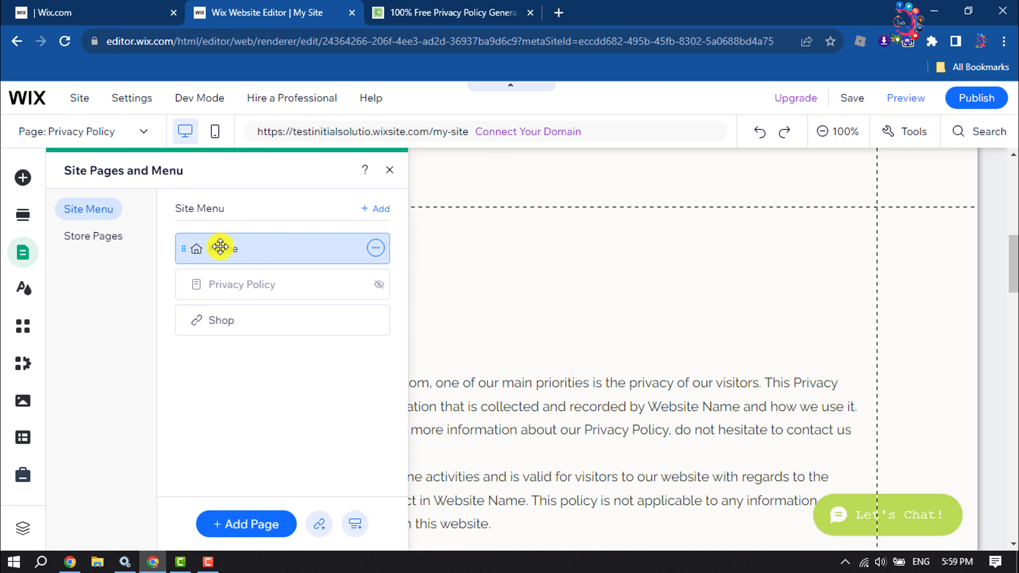
left_click(389, 171)
scroll(802, 332, "down", 10)
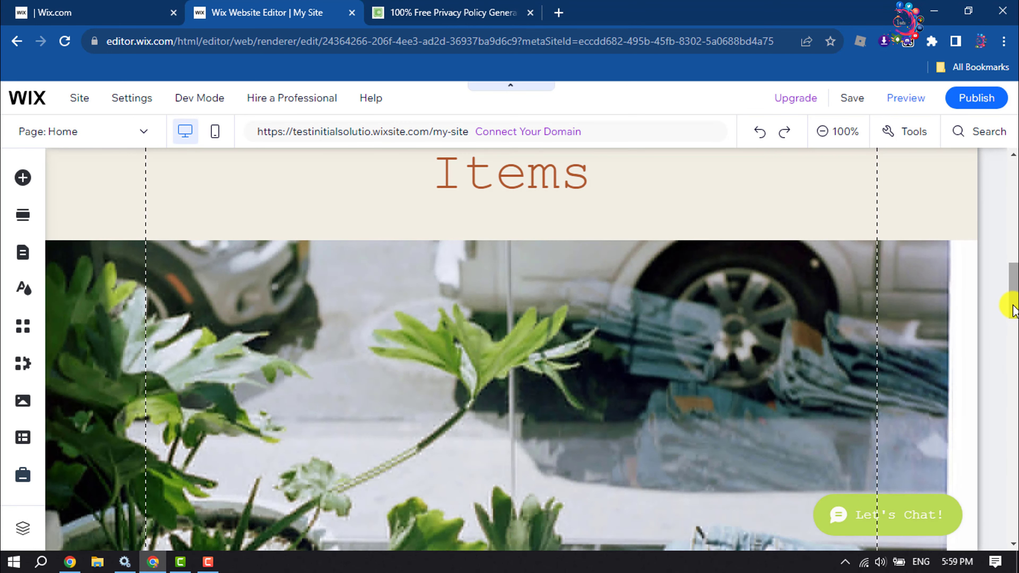
left_click_drag(1012, 309, 1011, 537)
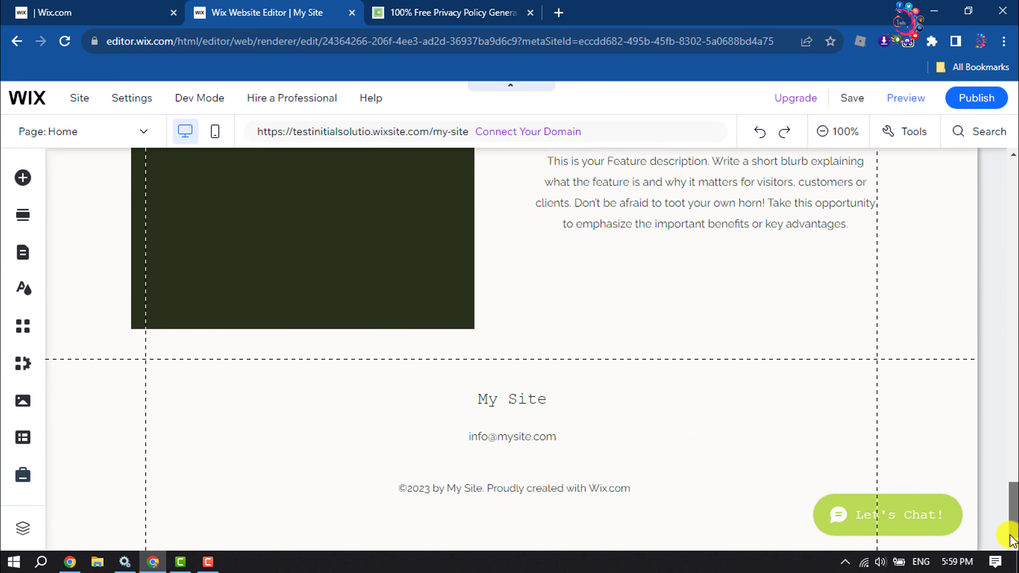
left_click(647, 428)
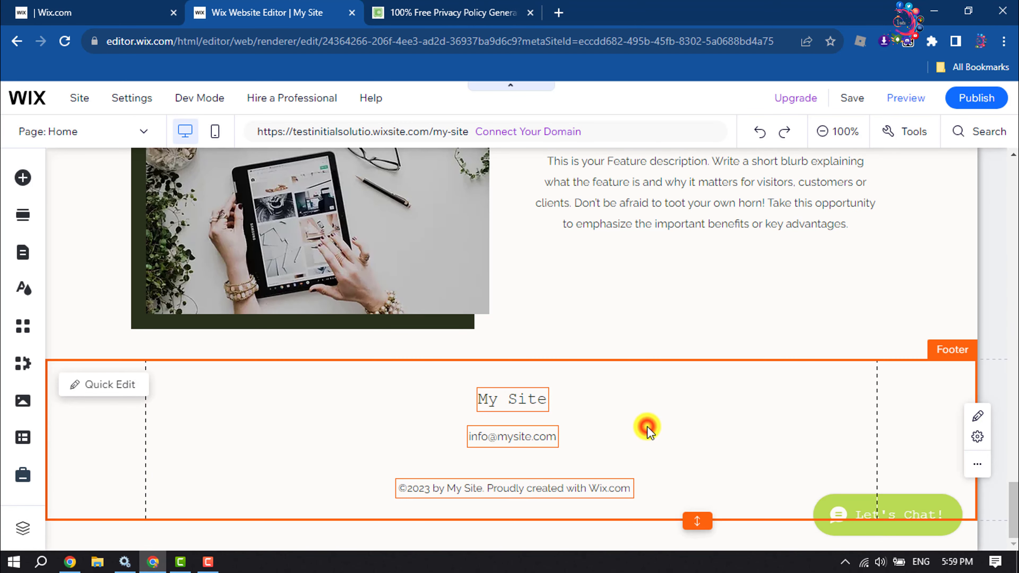
Add a Small Title text to the footer, to the right between the e-mail and copyright lines, reading "Privacy Policy".
left_click(22, 178)
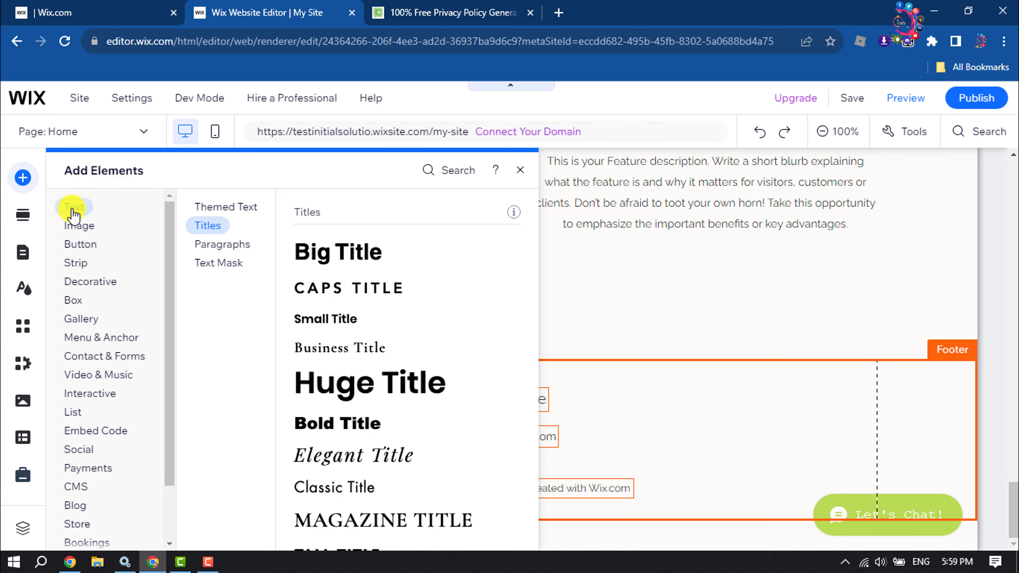
left_click(72, 209)
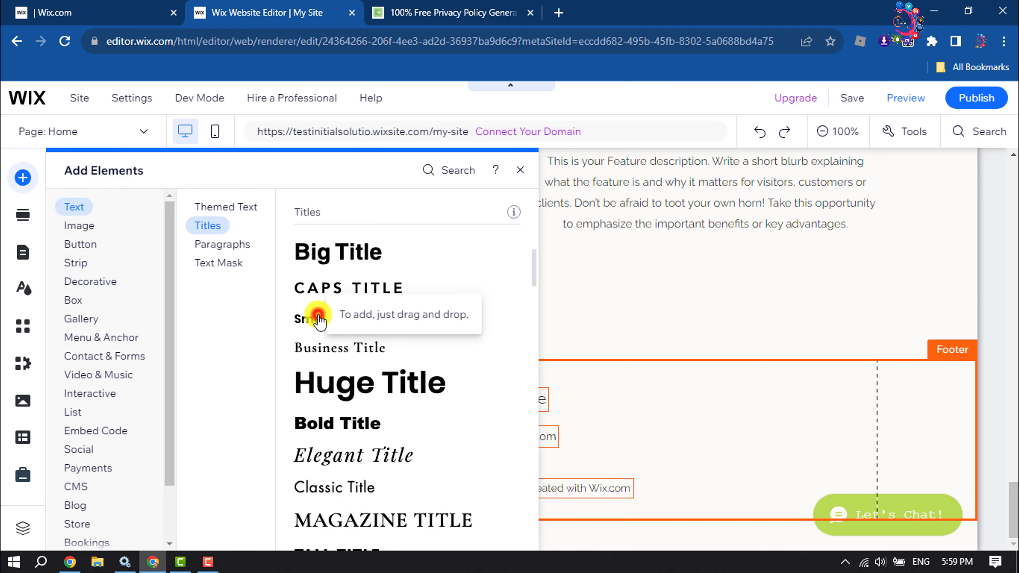
left_click_drag(318, 319, 500, 470)
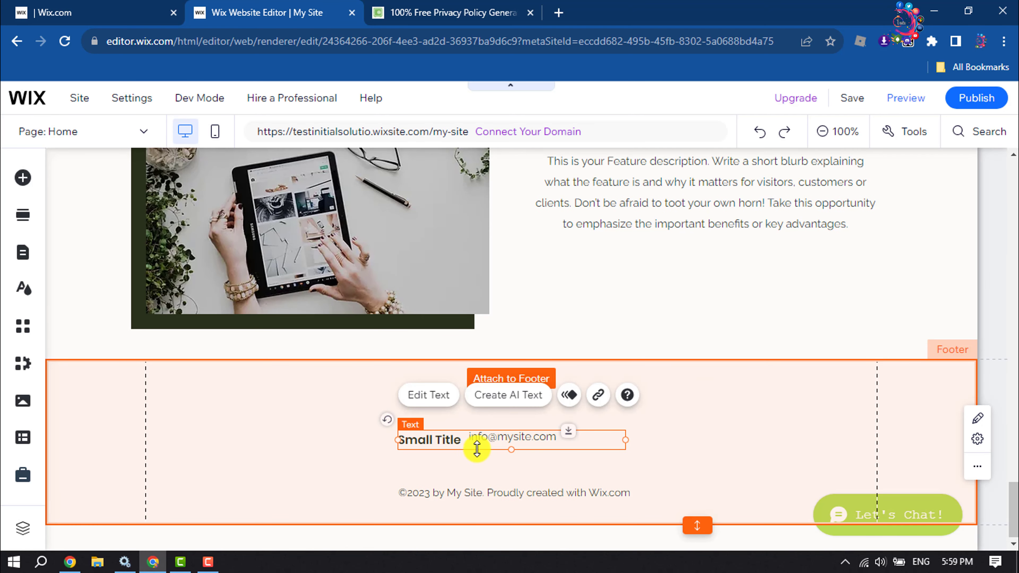
left_click_drag(428, 437, 709, 465)
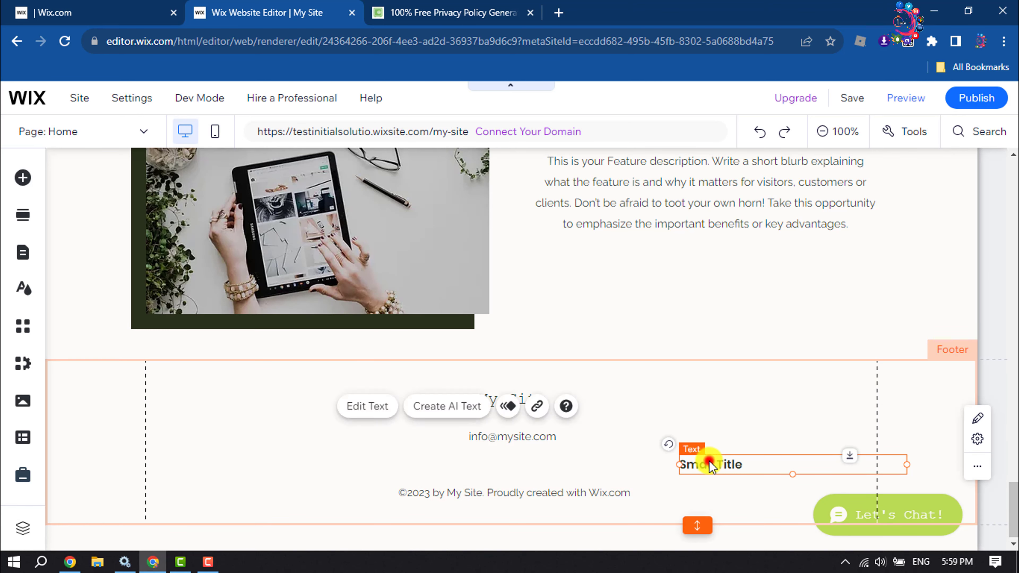
double_click(709, 466)
type("Privacy Policy")
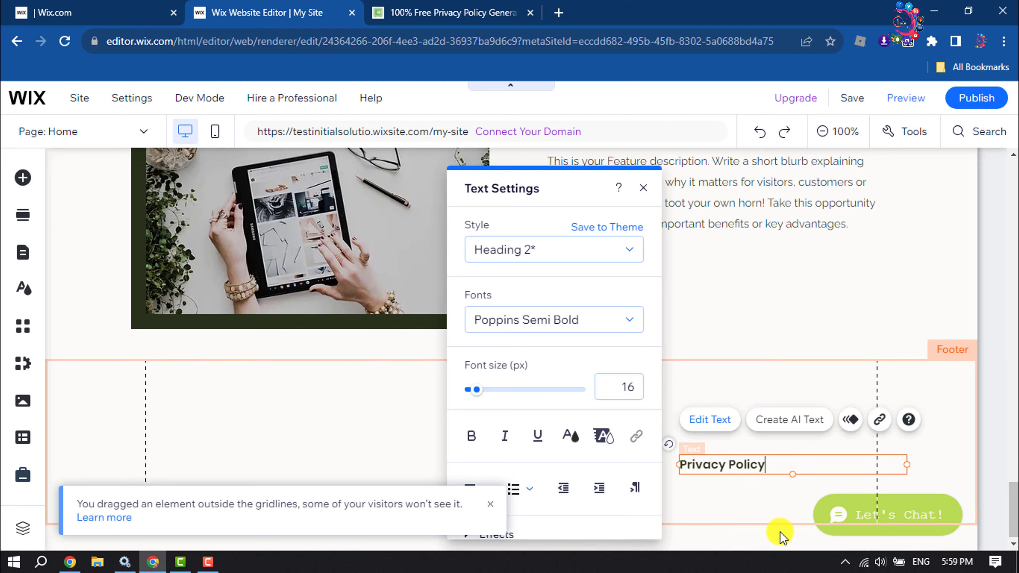
Try to link the footer's "Privacy Policy" text to the Privacy Policy page, opening in a new window.
left_click(879, 420)
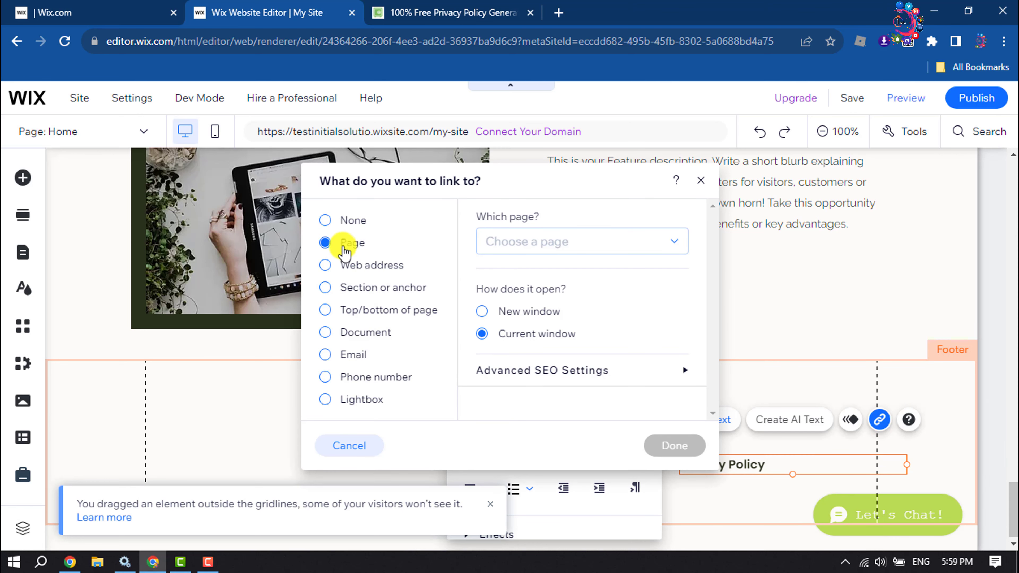
left_click(329, 244)
left_click(582, 241)
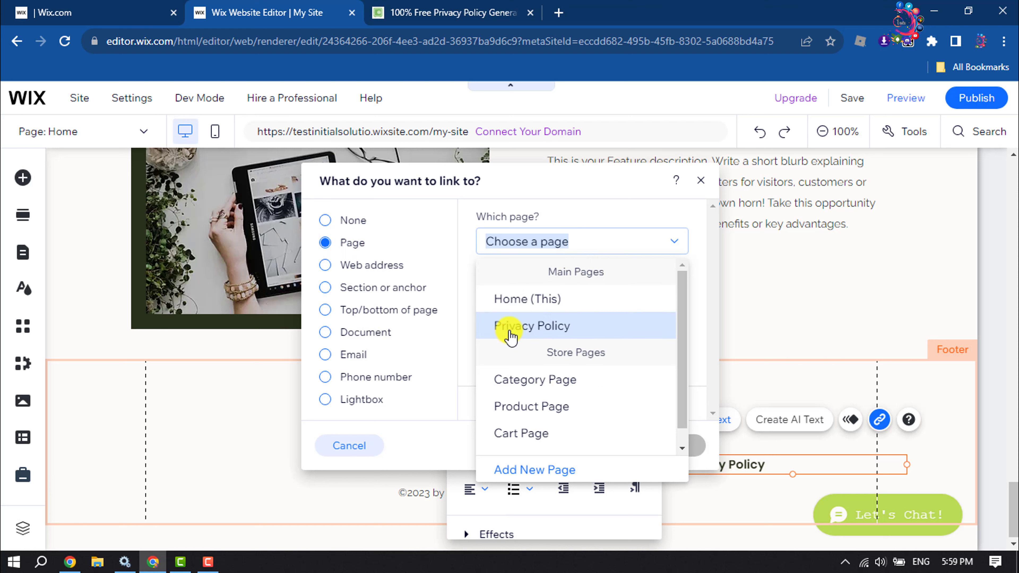
left_click(510, 330)
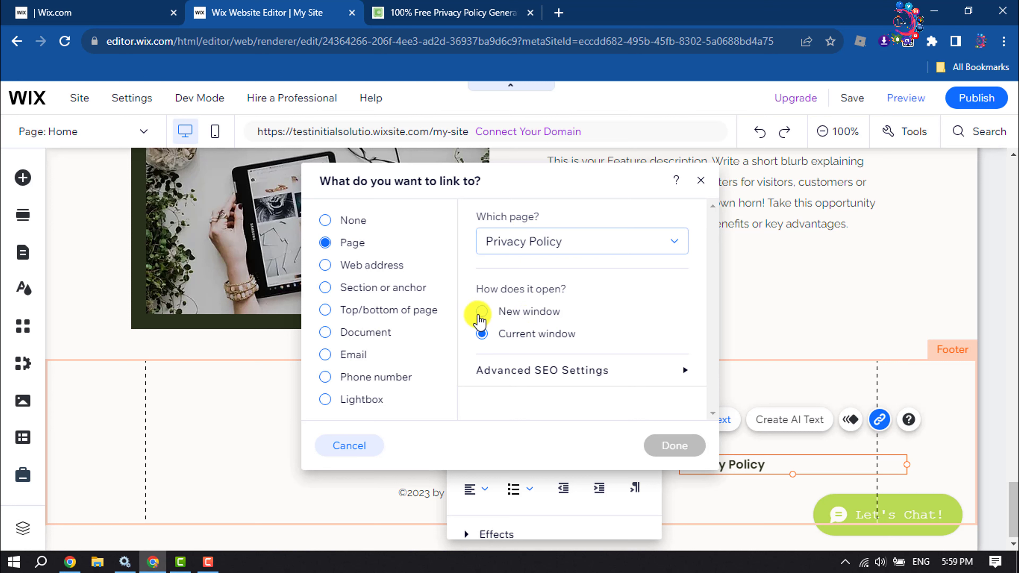
left_click(482, 312)
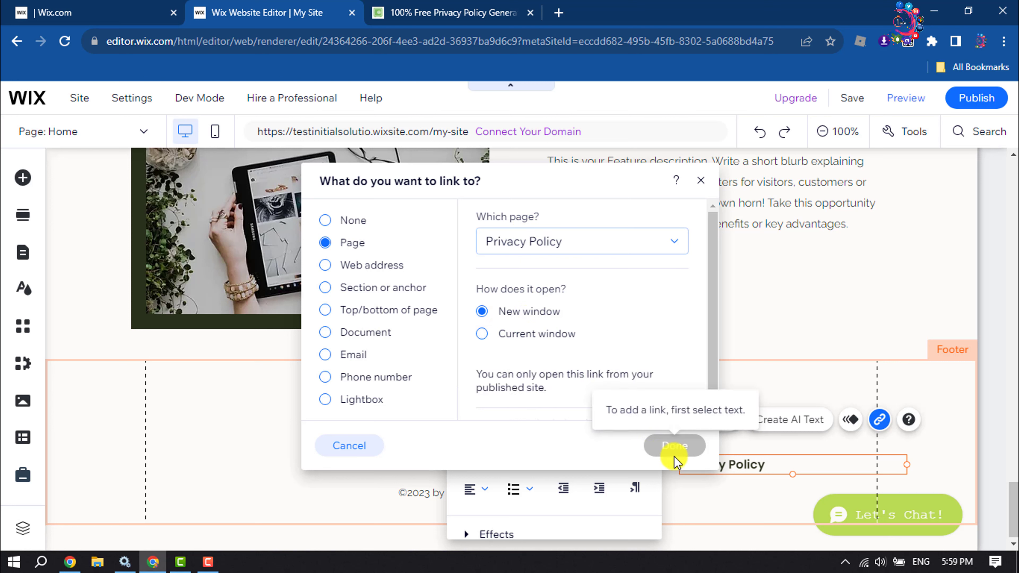
left_click(673, 444)
left_click(482, 334)
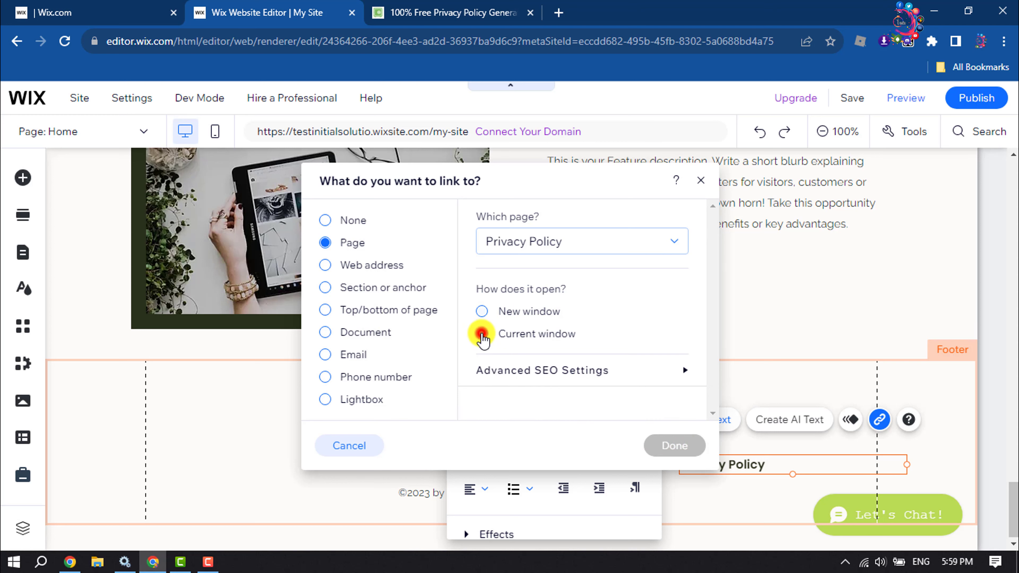
left_click(493, 312)
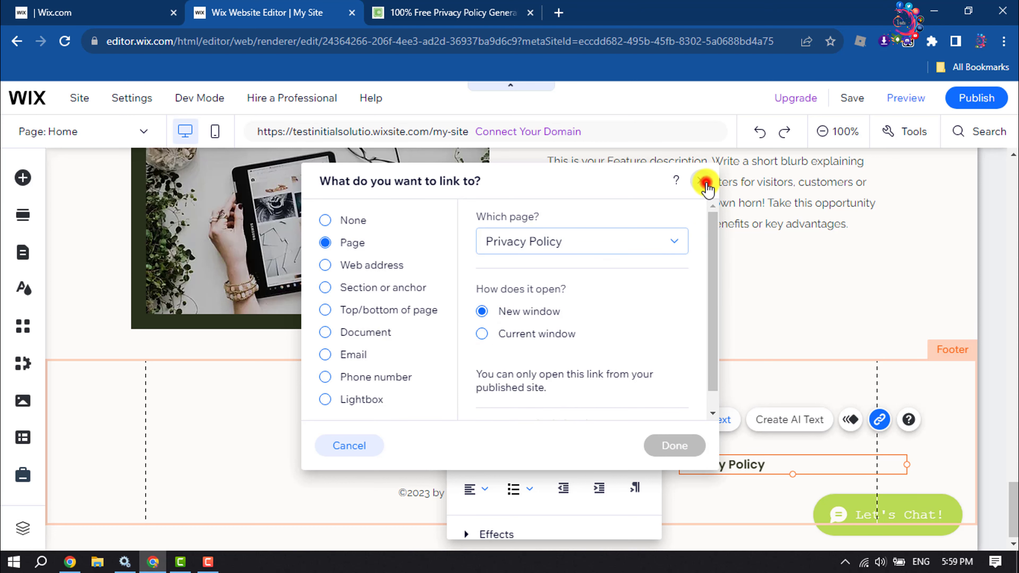
left_click(700, 180)
left_click(642, 187)
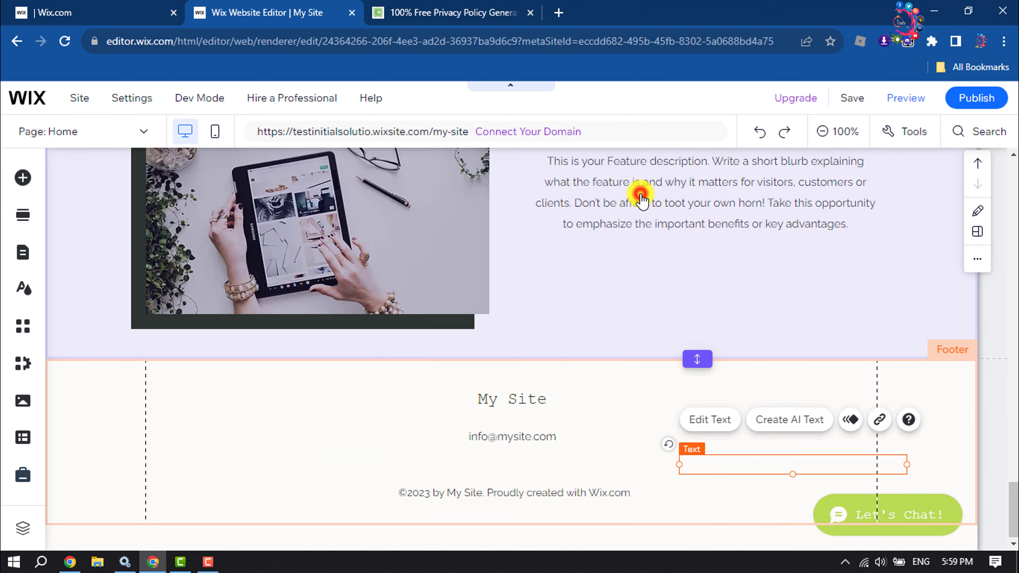
left_click(730, 493)
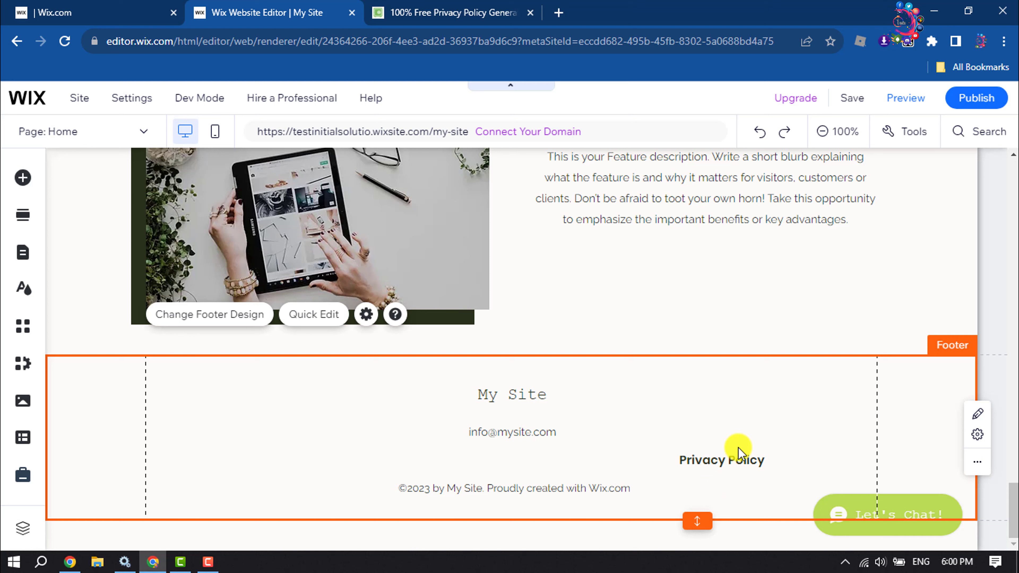
left_click(200, 562)
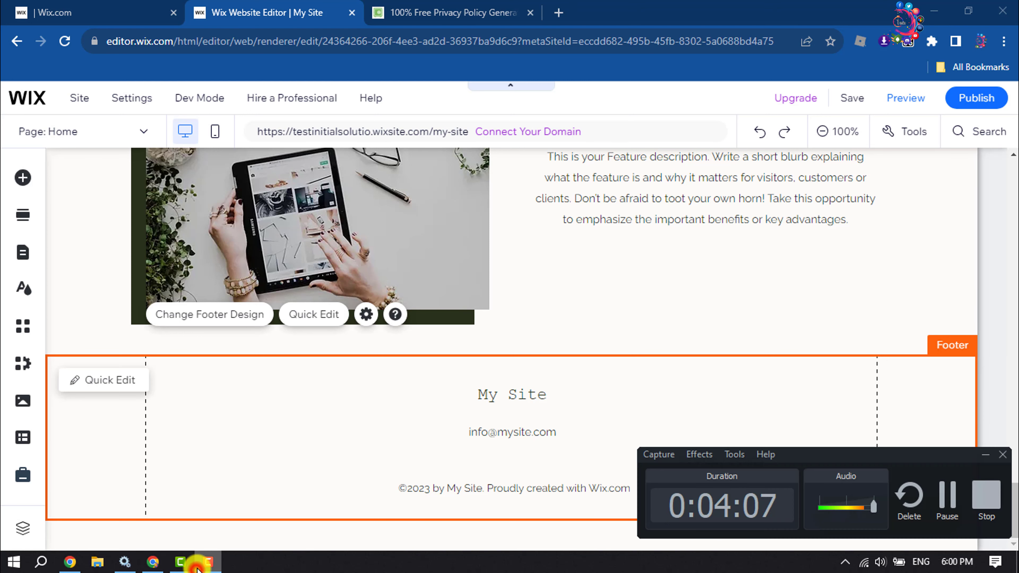
left_click(201, 561)
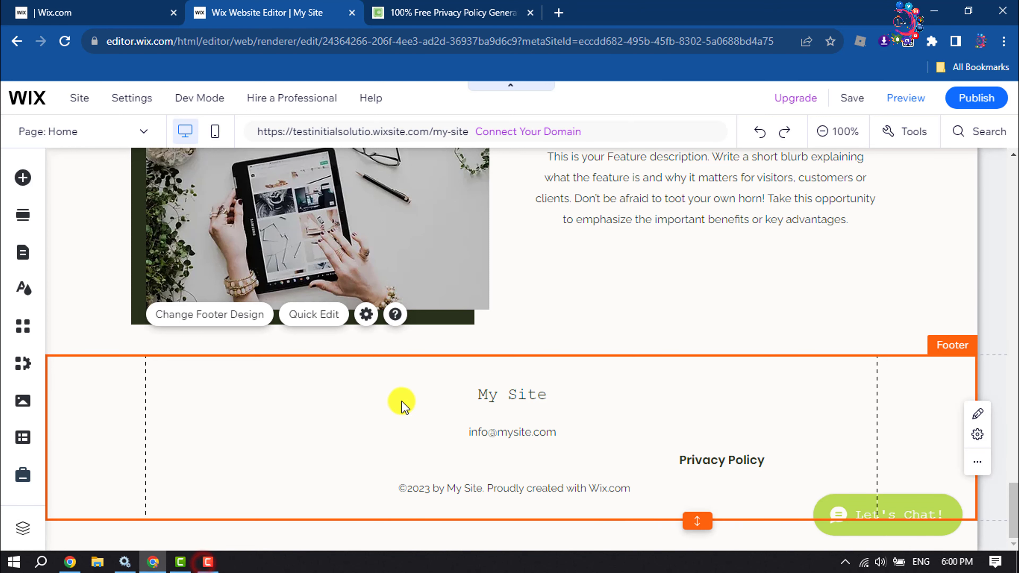